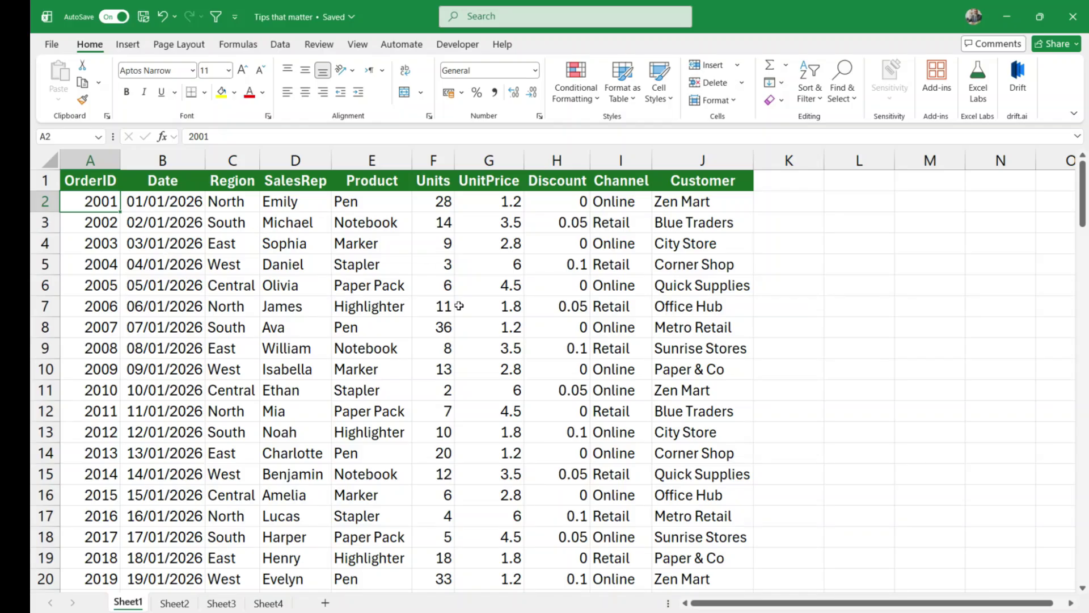
# Step: Scroll the sales sheet and jump to the last OrderID and back to the header
pyautogui.moveTo(1084, 187); pyautogui.dragTo(1076, 375)
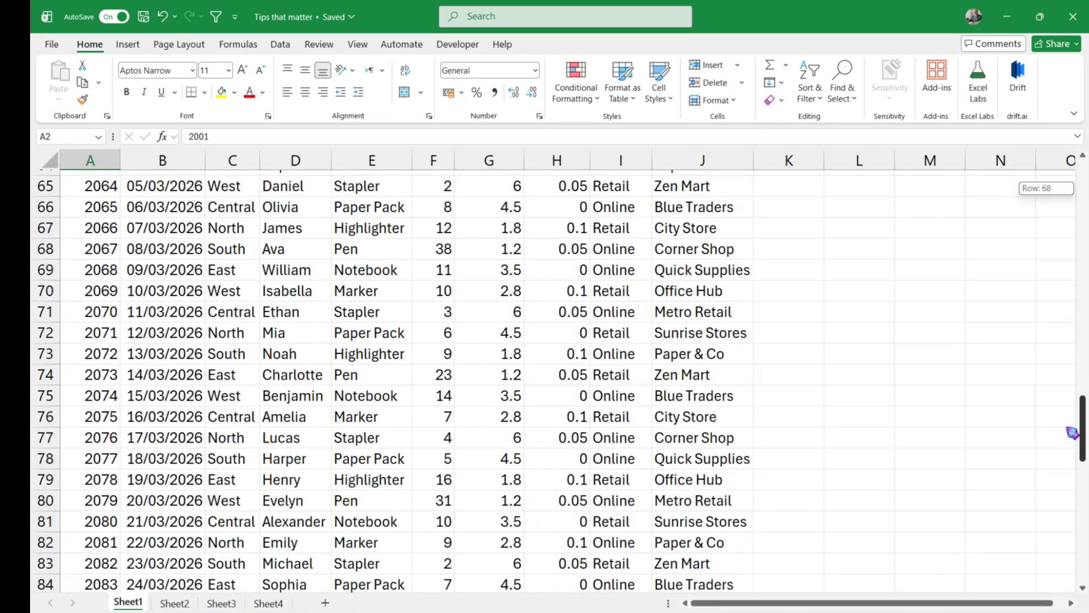
pyautogui.moveTo(1075, 375); pyautogui.dragTo(1077, 539)
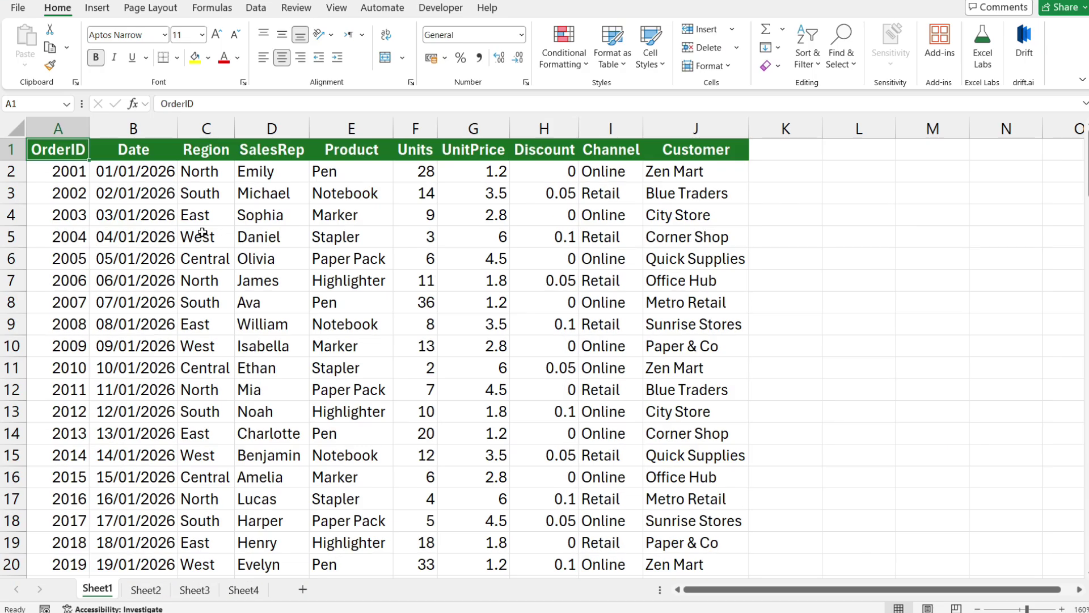
pyautogui.press('ctrl')
pyautogui.hotkey('ctrl', 'Down')
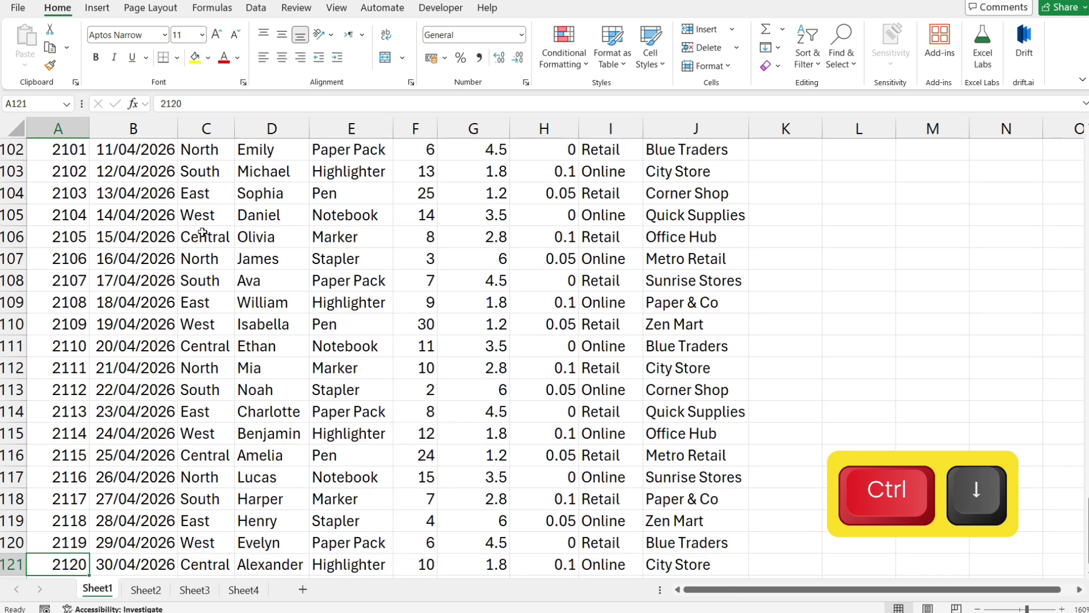
pyautogui.hotkey('ctrl', 'Up')
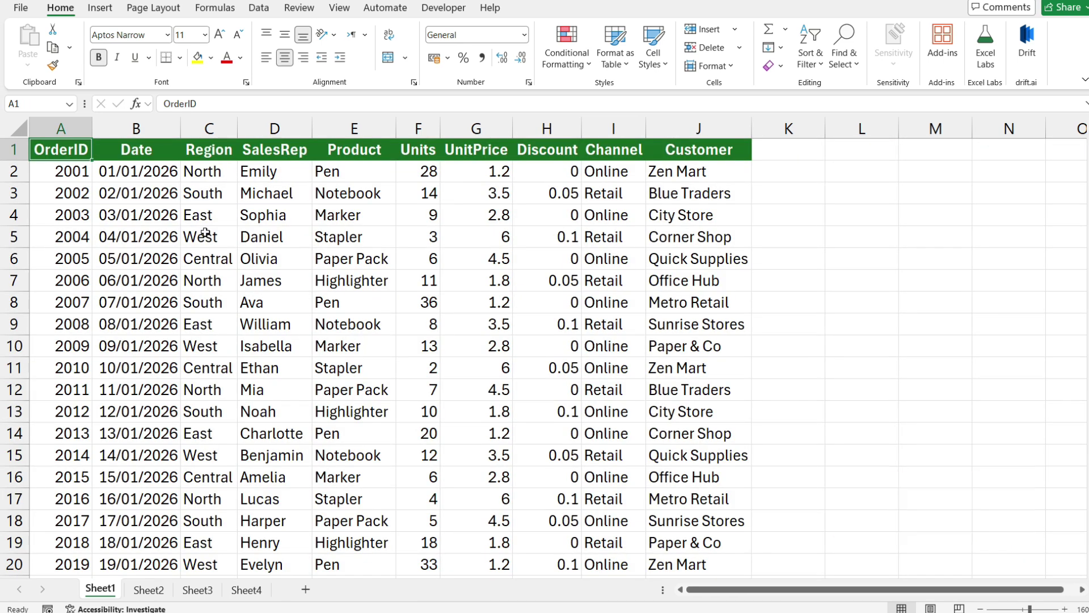
pyautogui.press('Down')
pyautogui.press('Up')
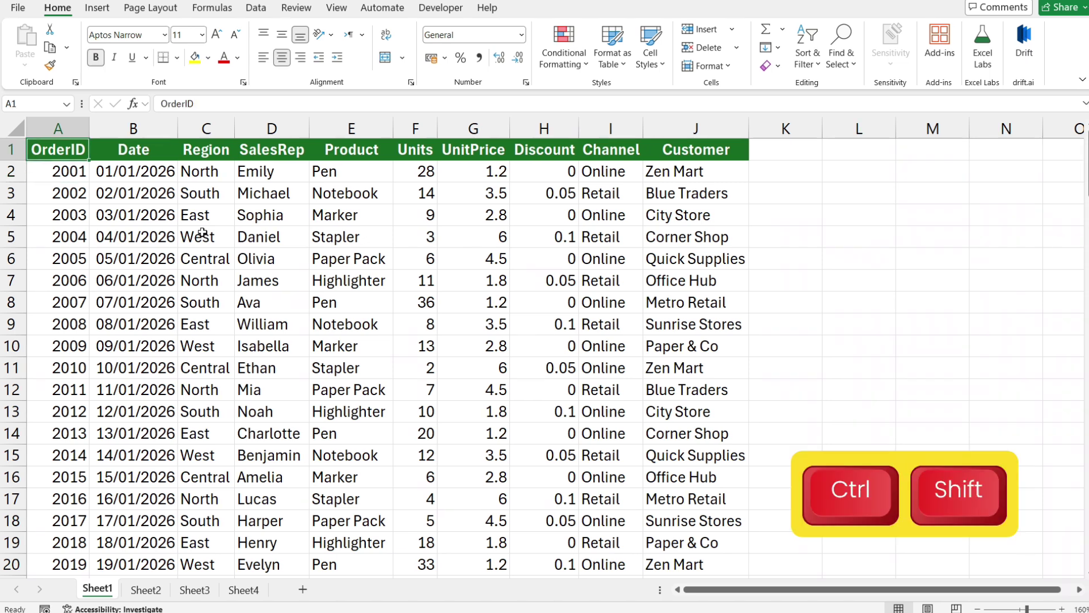
# Step: Select the Date column down to its last entry, then return to order 2003
pyautogui.hotkey('ctrl', 'Down')
pyautogui.press('Right')
pyautogui.hotkey('ctrl', 'shift', 'Up')
pyautogui.hotkey('ctrl', 'Home')
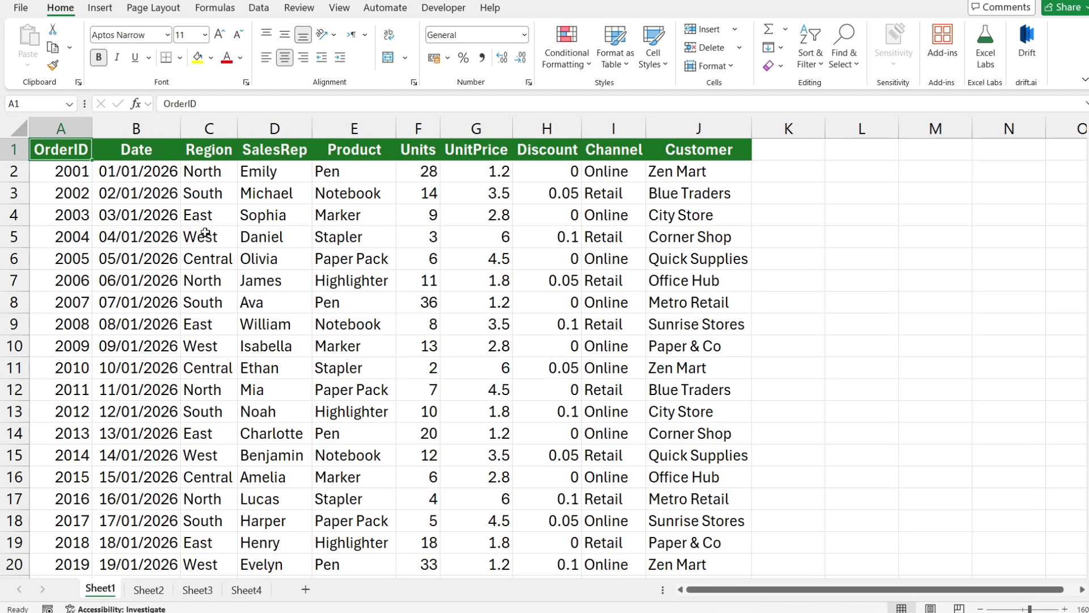
pyautogui.press('Down')
pyautogui.press('Down')
pyautogui.press('Down')
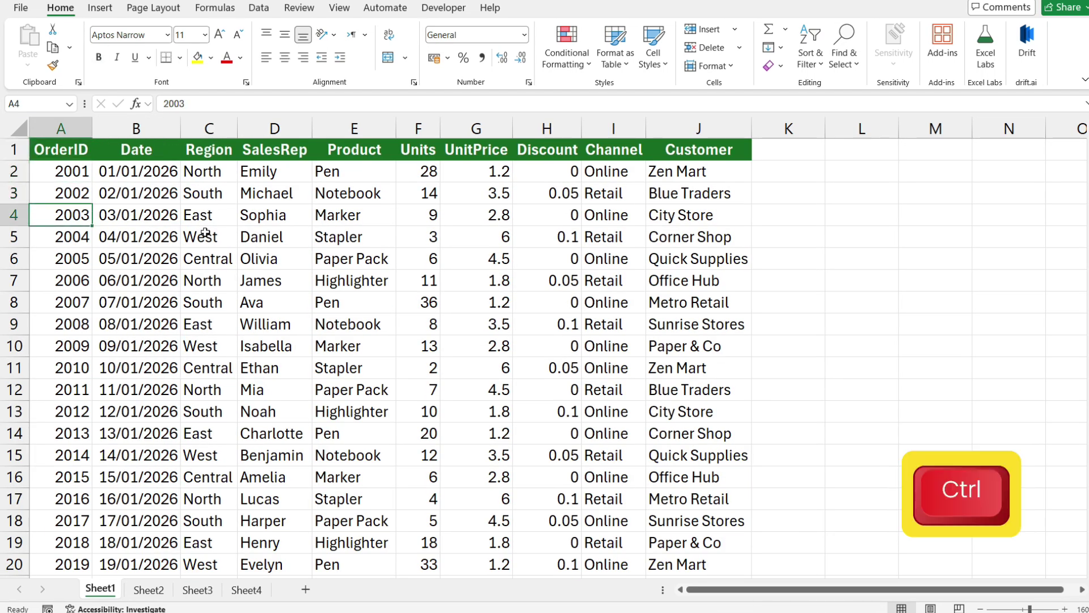
# Step: Select the whole sales table, then deselect it back at order 2001
pyautogui.hotkey('ctrl', 'a')
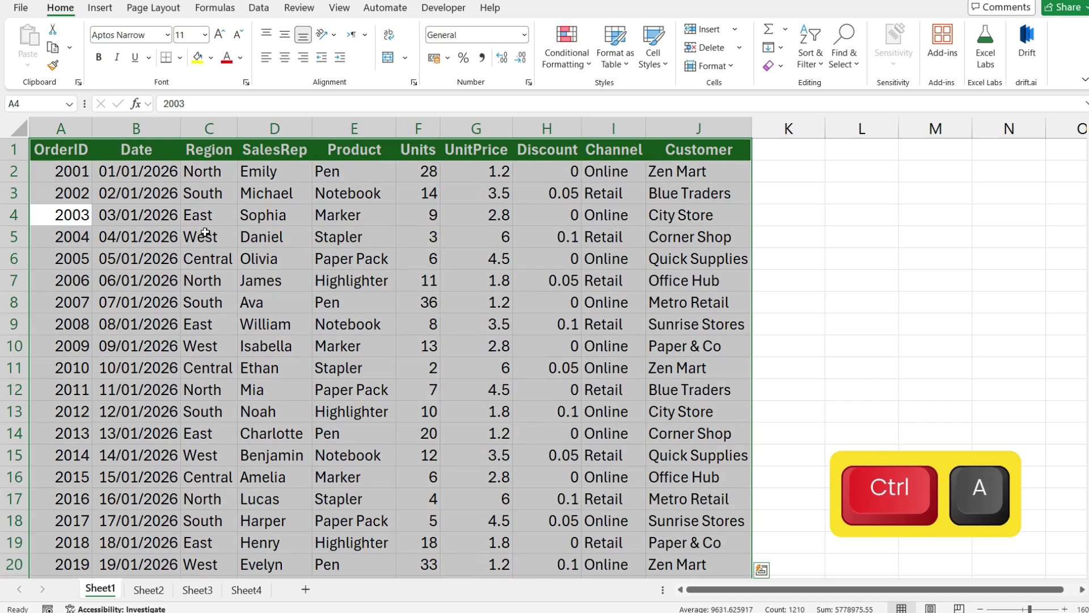
pyautogui.press('Left')
pyautogui.press('Up')
pyautogui.press('Up')
pyautogui.press('Up')
pyautogui.press('Down')
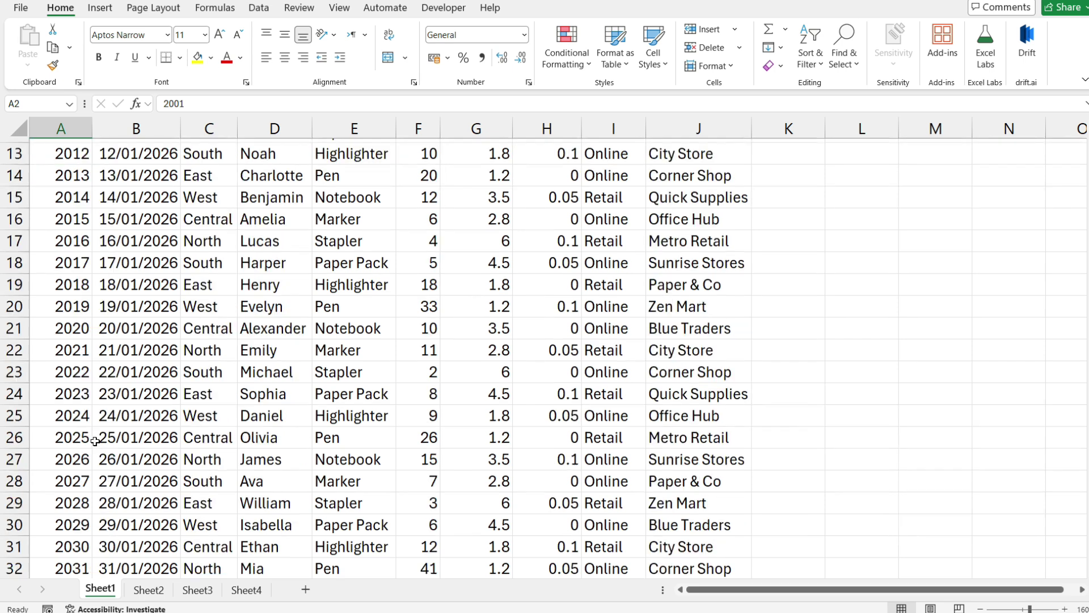
# Step: Insert a blank row above order 2037 and select the data block above it
pyautogui.scroll(-8, 88, 431)
pyautogui.click(54, 441)
pyautogui.click(14, 434)
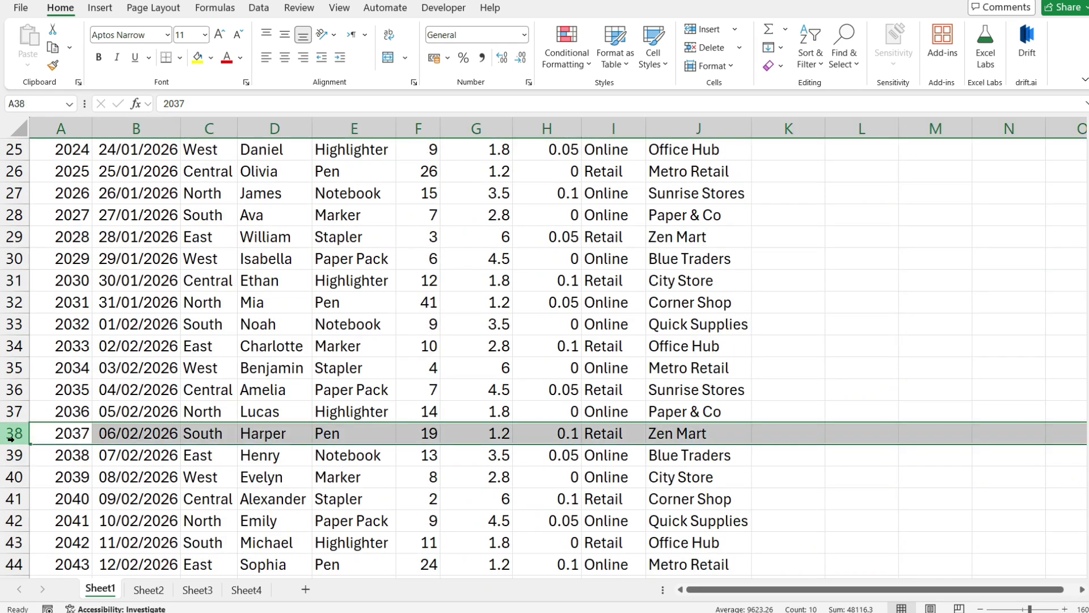
pyautogui.rightClick(11, 438)
pyautogui.click(85, 292)
pyautogui.click(74, 378)
pyautogui.hotkey('ctrl', 'a')
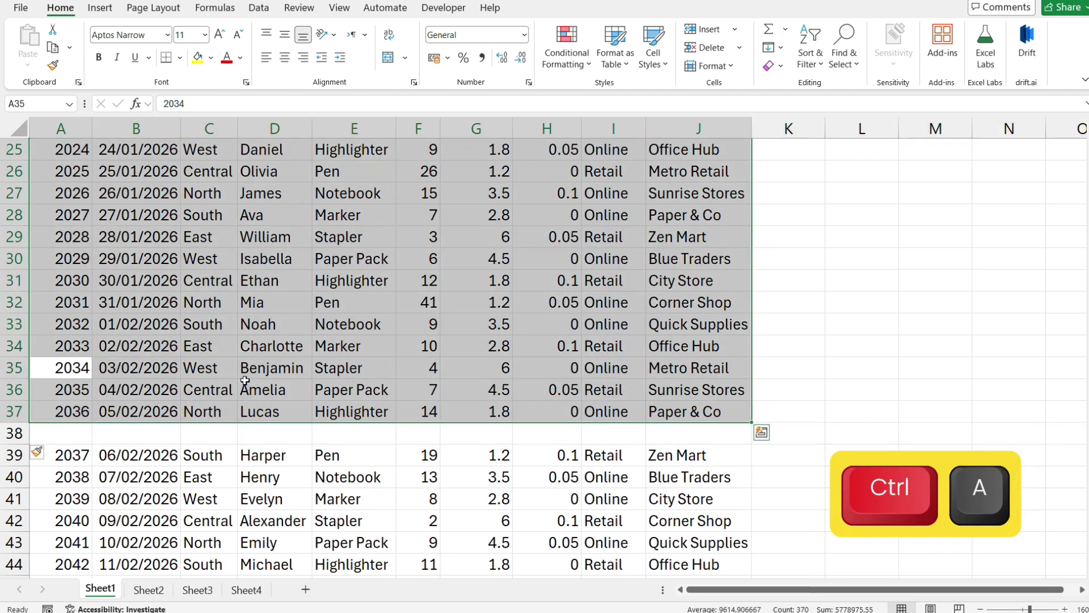
# Step: Delete the blank row 38 so the order data is continuous again
pyautogui.scroll(3, 245, 379)
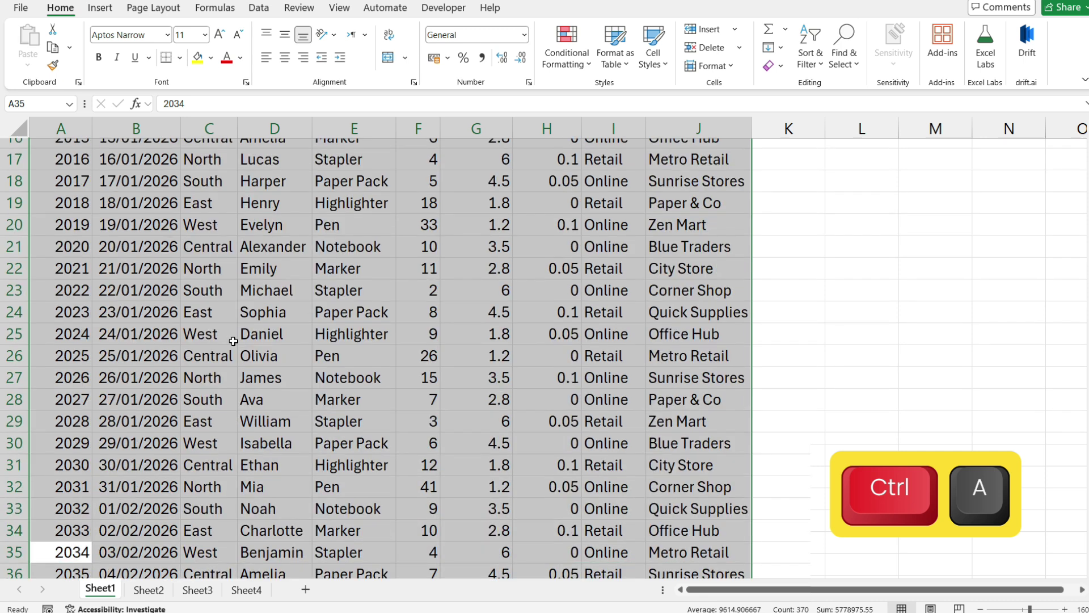
pyautogui.scroll(3, 199, 340)
pyautogui.click(174, 258)
pyautogui.scroll(-3, 174, 333)
pyautogui.scroll(-3, 174, 333)
pyautogui.scroll(-4, 174, 333)
pyautogui.click(11, 172)
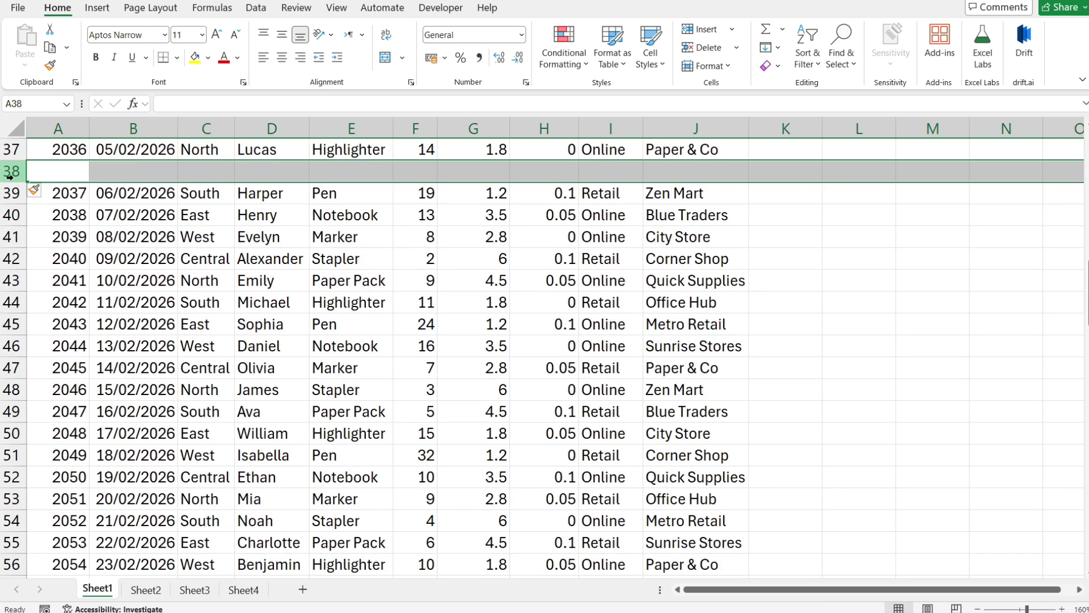
pyautogui.rightClick(9, 177)
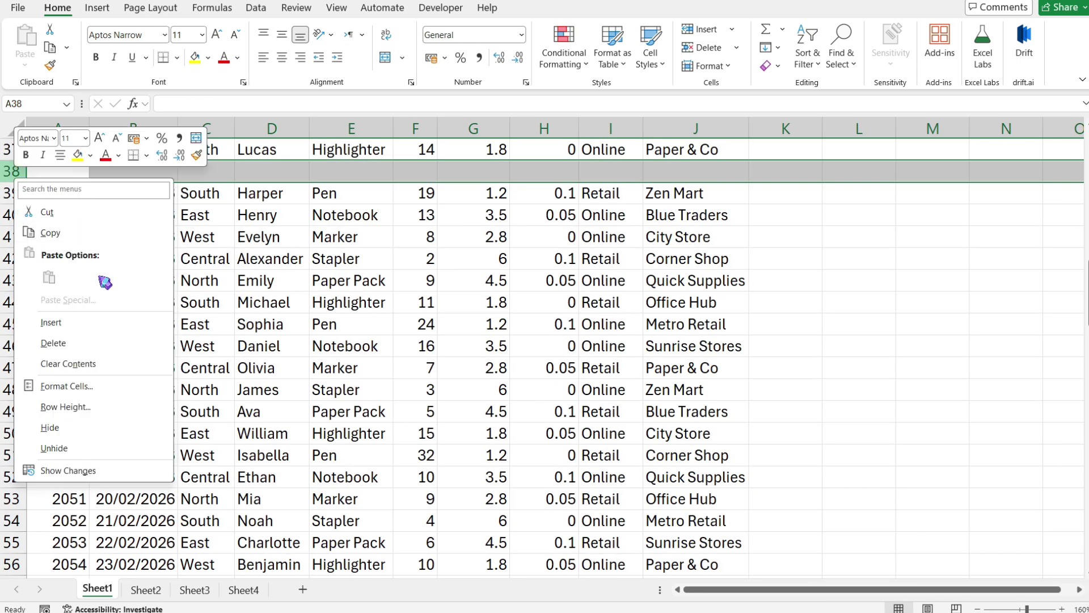
pyautogui.click(74, 359)
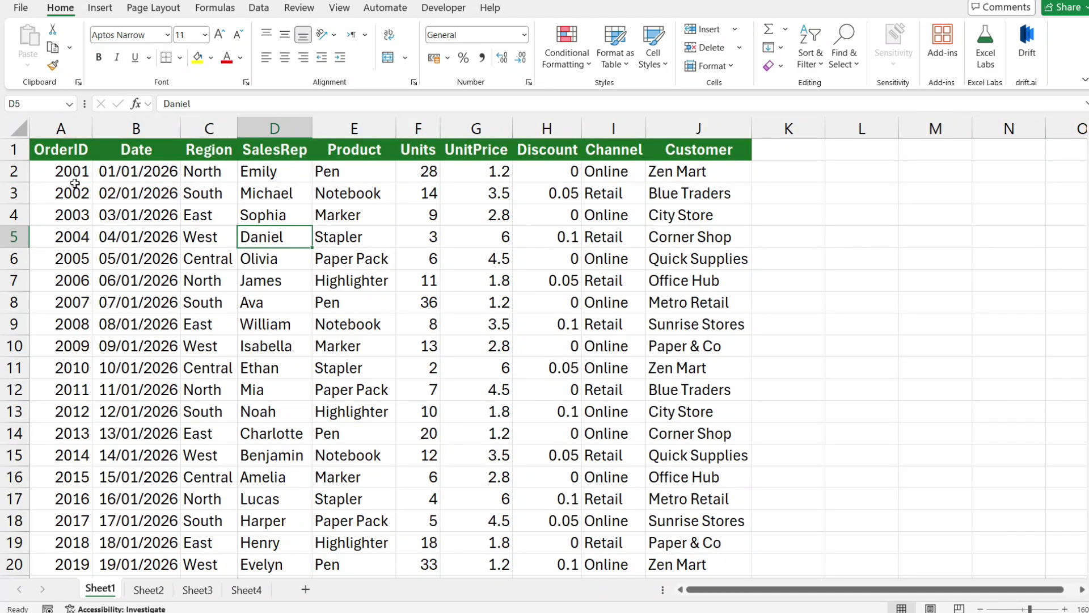
# Step: Try column and row selections, extending order 2007's row down to the last order
pyautogui.hotkey('ctrl', 'space')
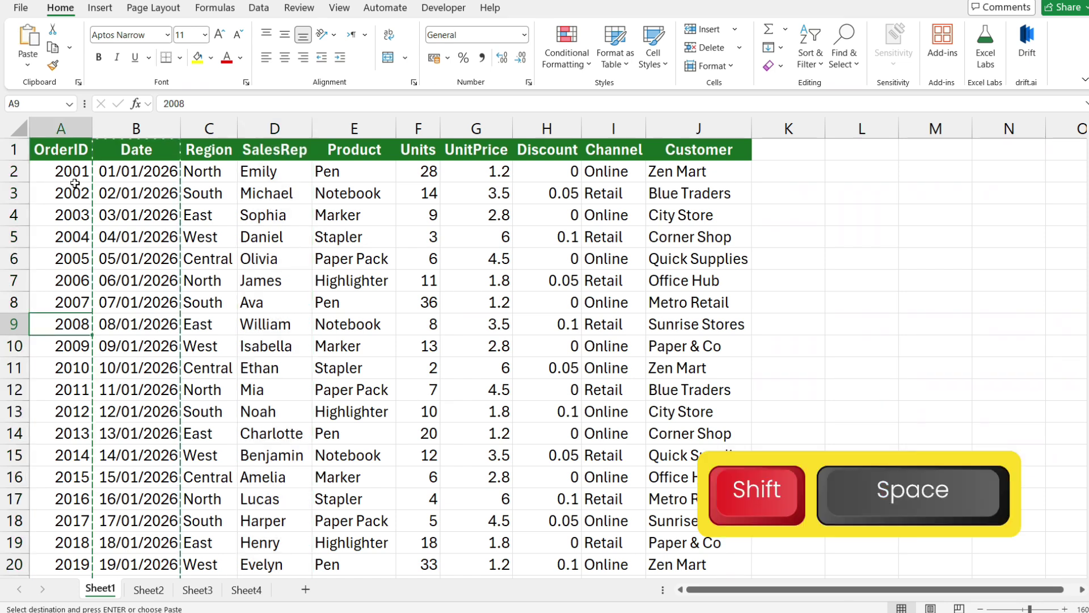
pyautogui.hotkey('shift', 'space')
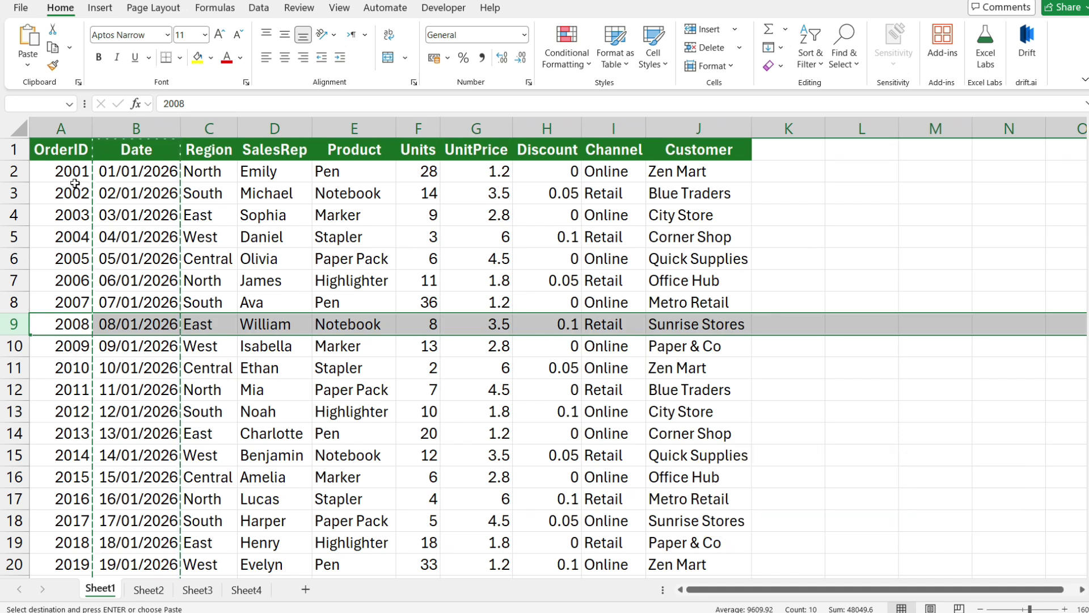
pyautogui.hotkey('shift', 'BackSpace')
pyautogui.hotkey('ctrl', 'shift', 'Right')
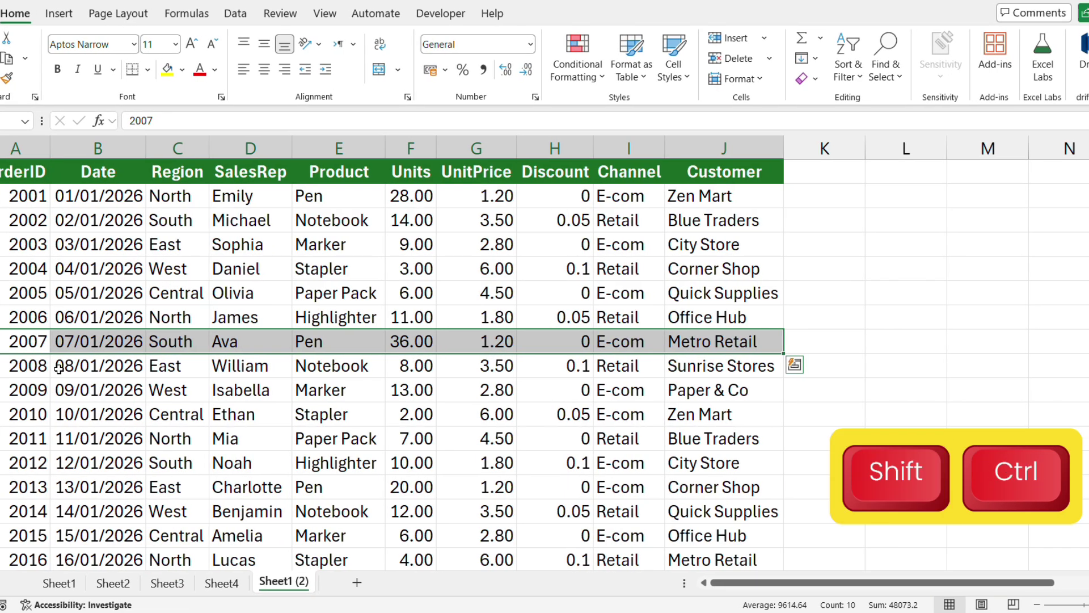
pyautogui.hotkey('ctrl', 'shift', 'Down')
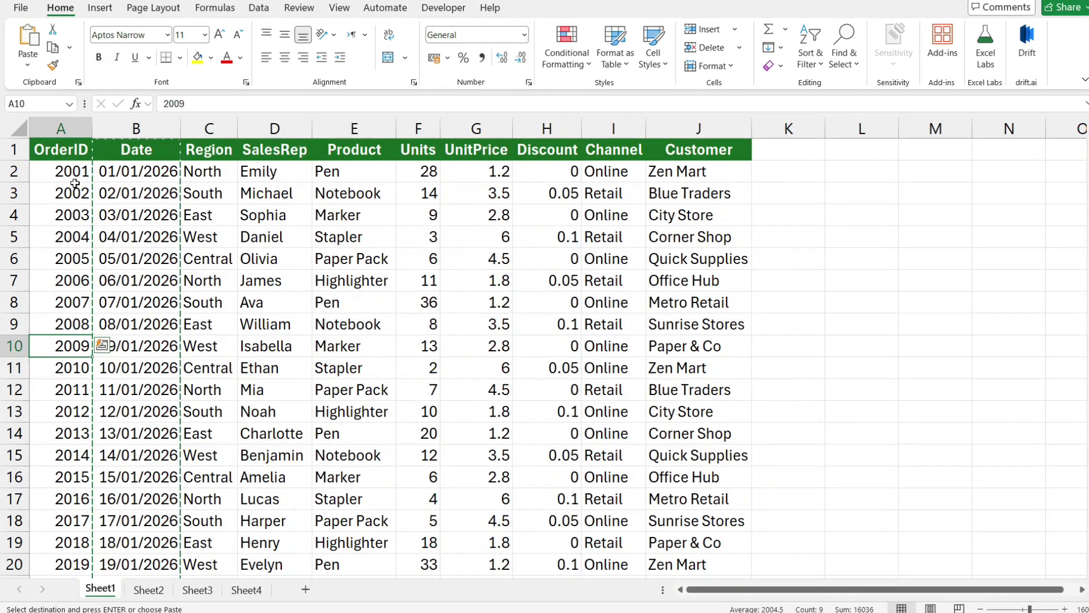
pyautogui.press('Down')
pyautogui.press('Down')
# Step: Check the table's extent from A1 to its last filled cell, order 2120 in row 121
pyautogui.scroll(-15, 749, 377)
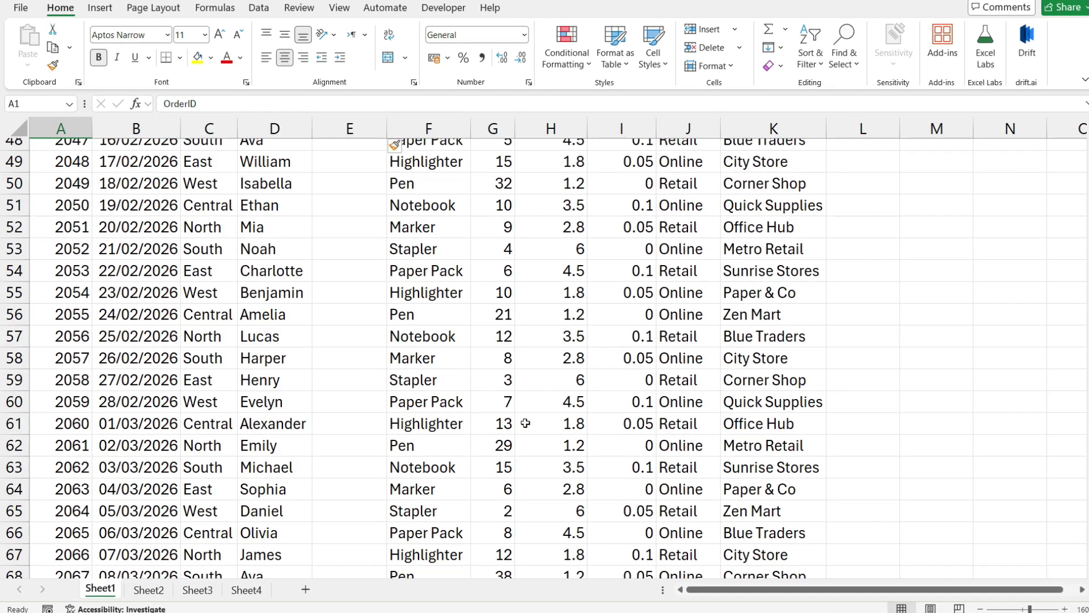
pyautogui.click(431, 424)
pyautogui.press('ctrl')
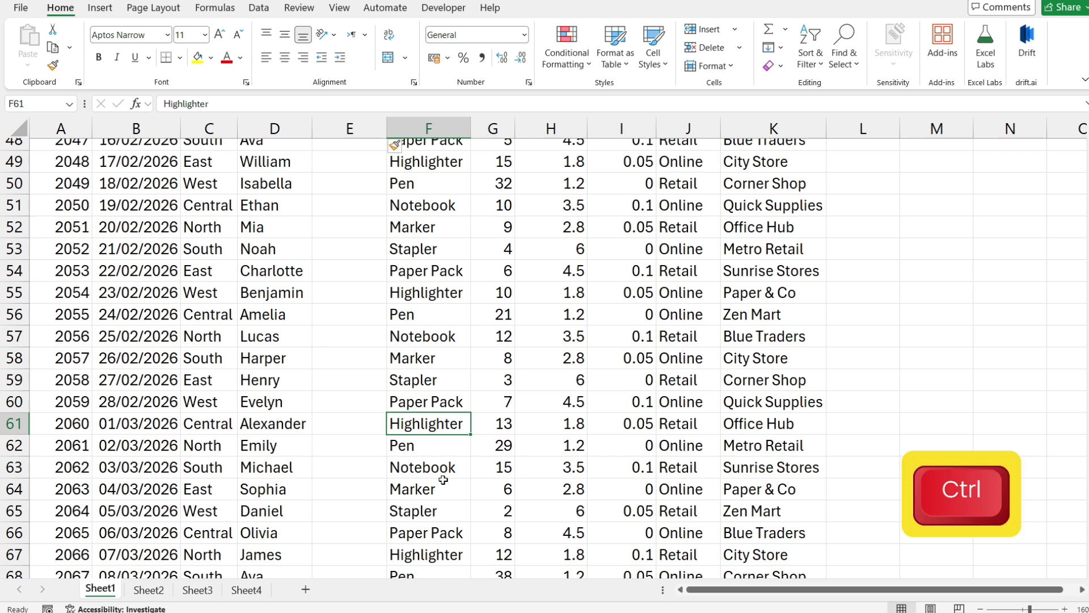
pyautogui.hotkey('ctrl', 'Home')
pyautogui.hotkey('ctrl', 'Right')
pyautogui.hotkey('ctrl', 'Right')
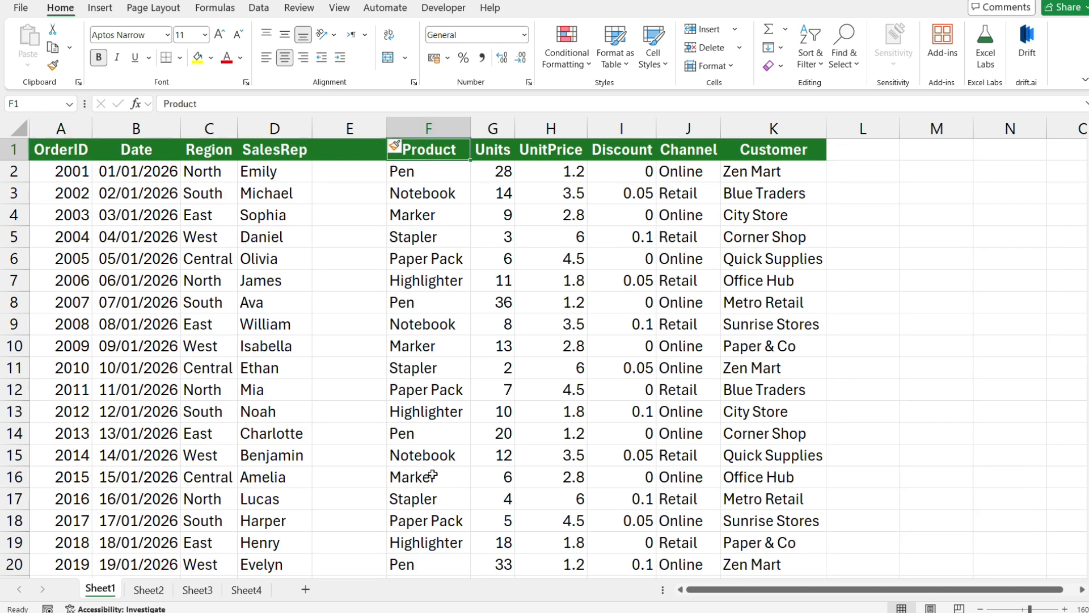
pyautogui.hotkey('ctrl', 'End')
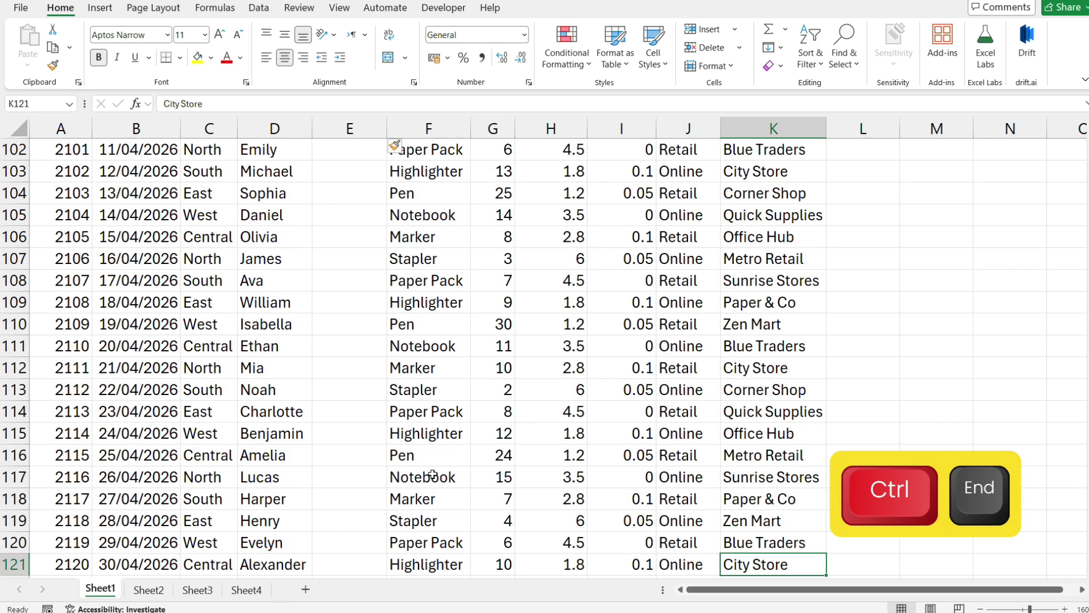
pyautogui.scroll(-2, 645, 540)
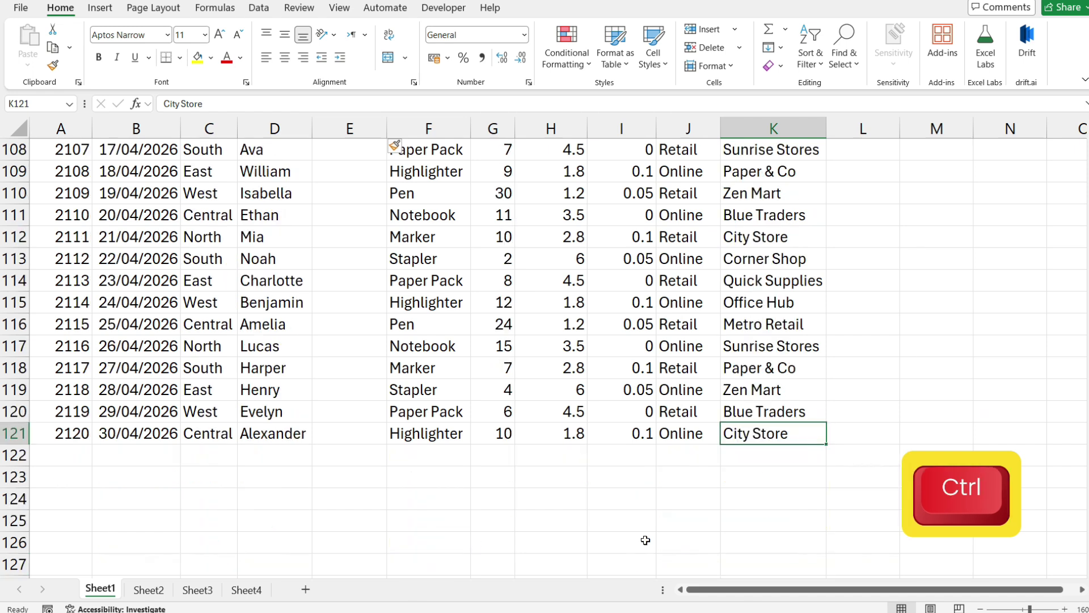
pyautogui.scroll(-2, 740, 361)
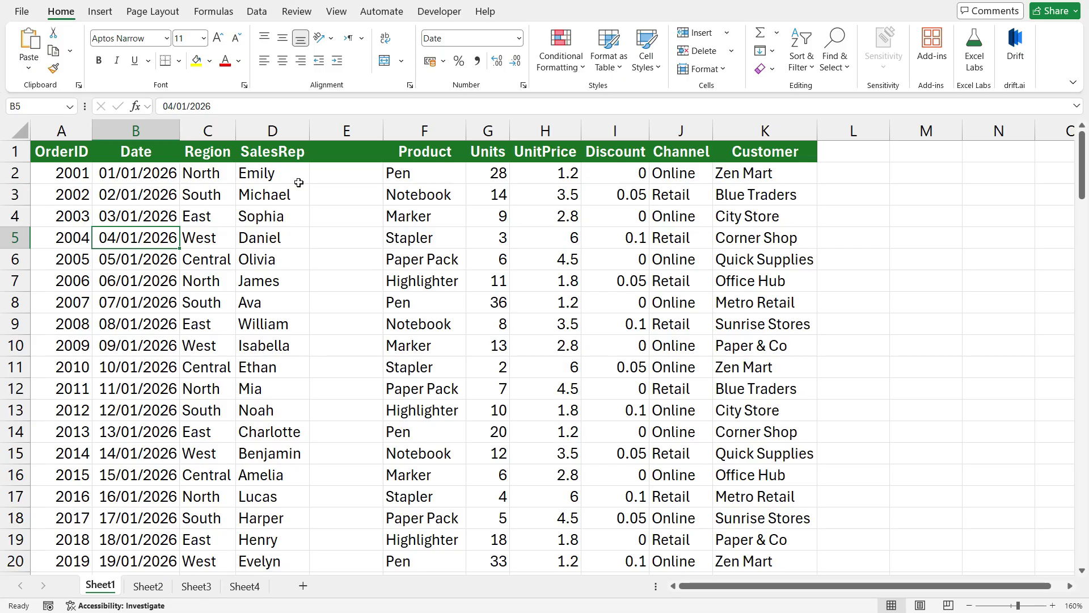
# Step: Delete the empty column E between SalesRep and Product
pyautogui.hotkey('ctrl', 'shift', 'l')
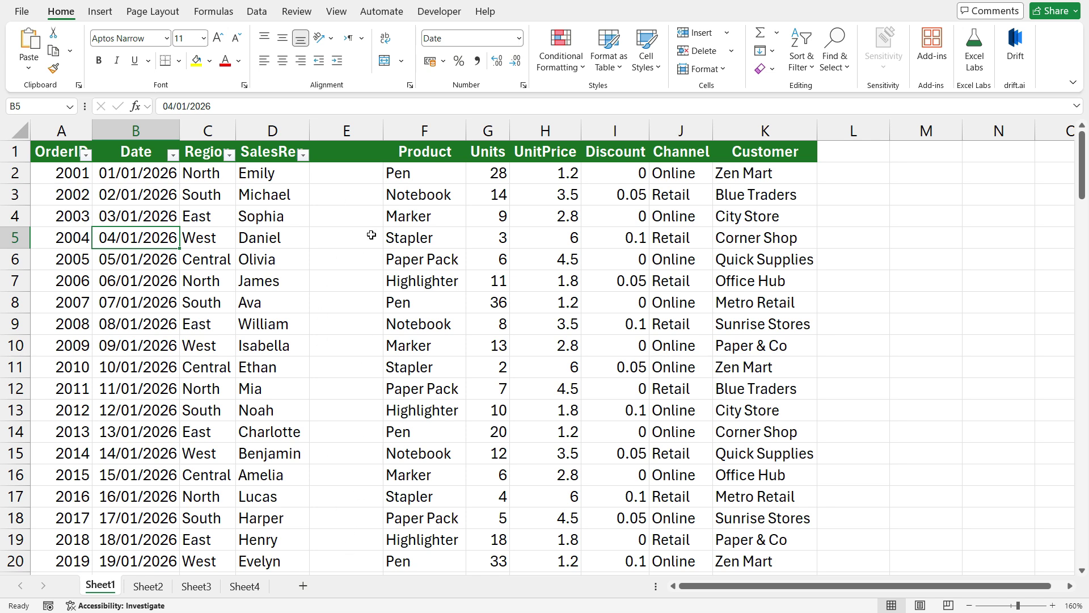
pyautogui.click(363, 129)
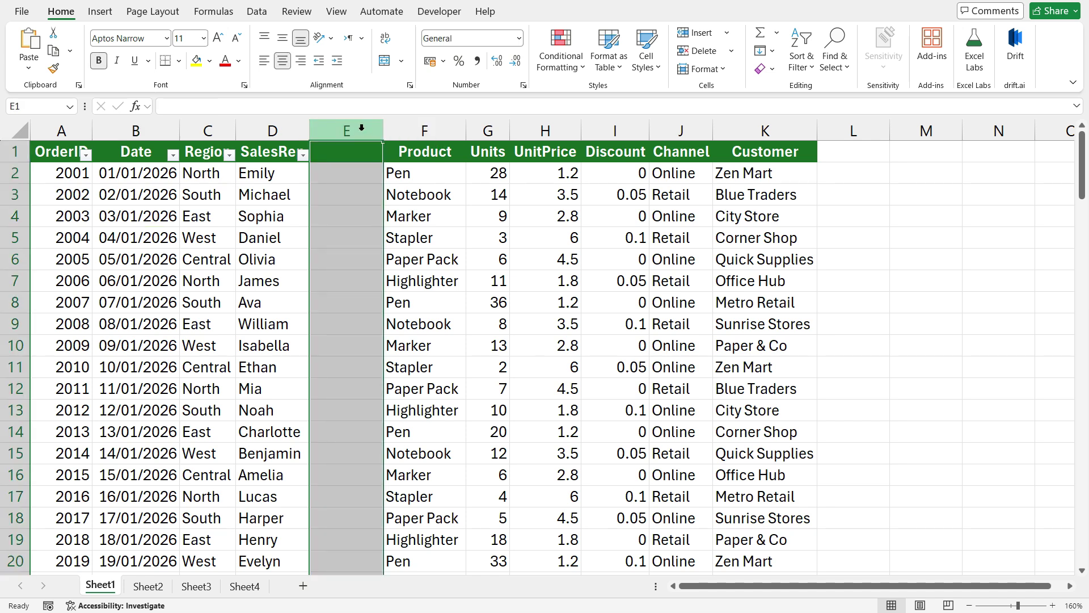
pyautogui.rightClick(361, 128)
pyautogui.click(408, 286)
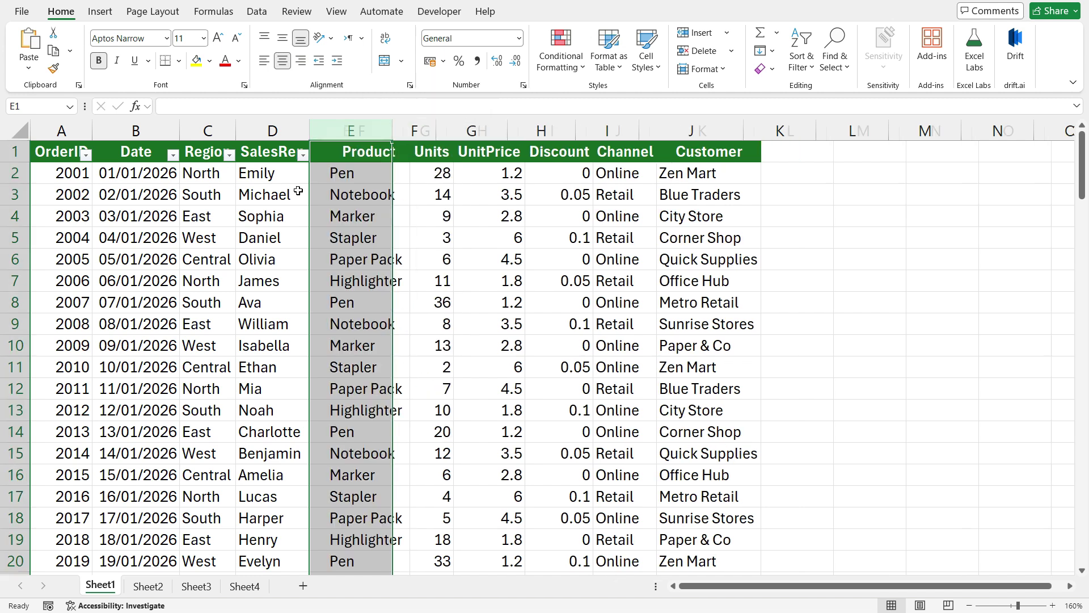
pyautogui.click(272, 154)
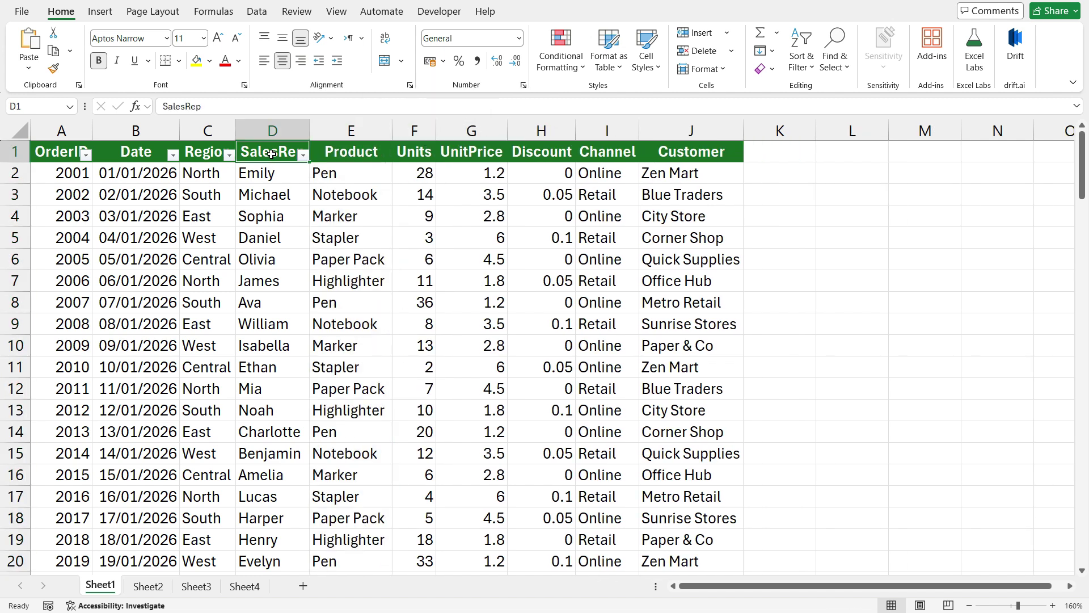
# Step: Filter the Region column to North only, showing 24 of 120 records
pyautogui.hotkey('ctrl', 'shift', 'l')
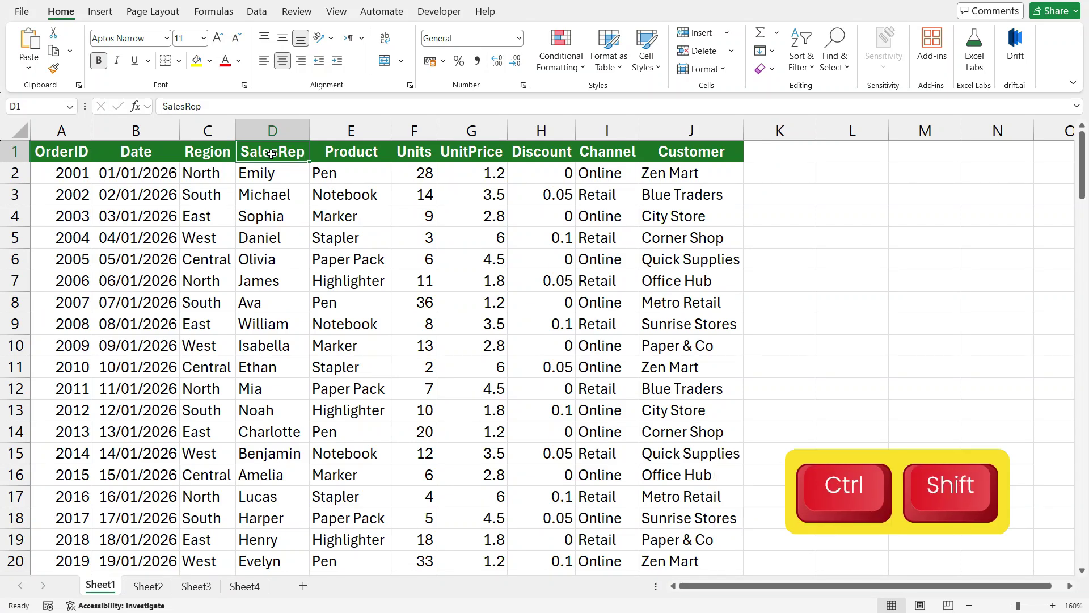
pyautogui.hotkey('ctrl', 'shift', 'l')
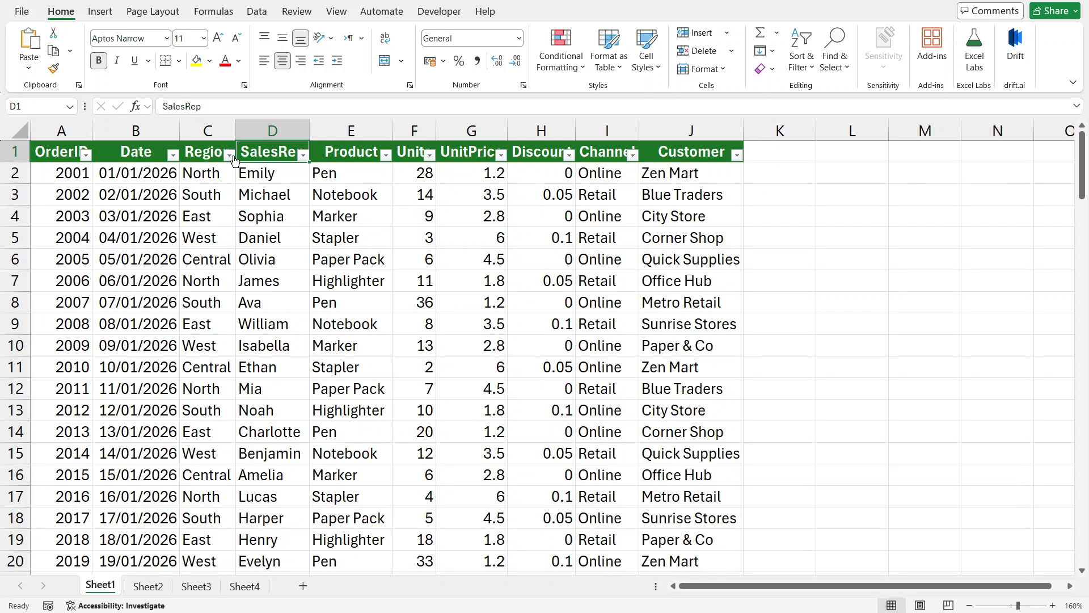
pyautogui.click(229, 155)
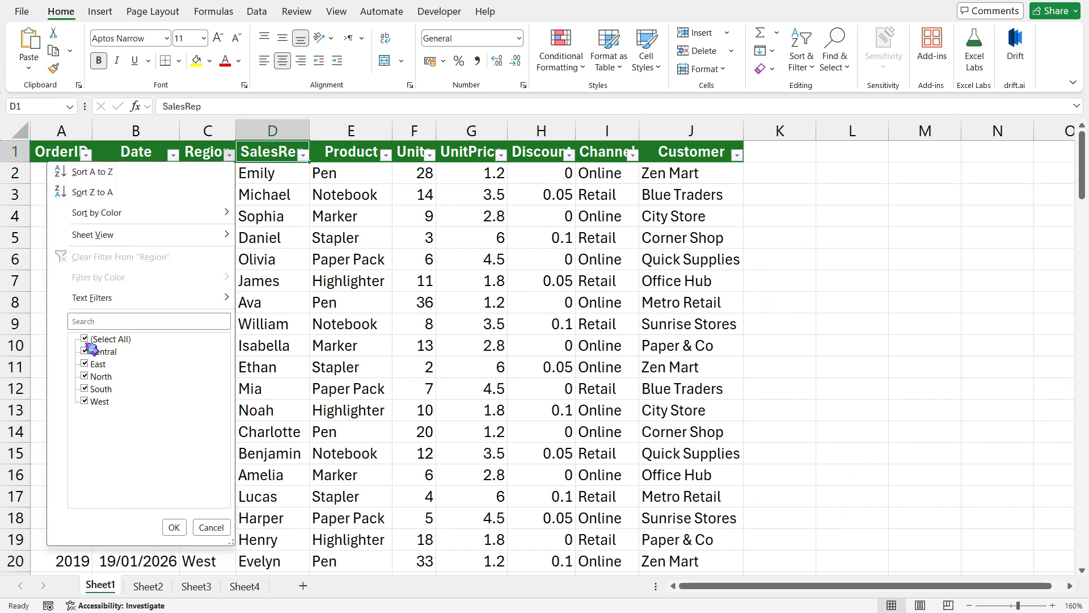
pyautogui.click(86, 339)
pyautogui.click(86, 376)
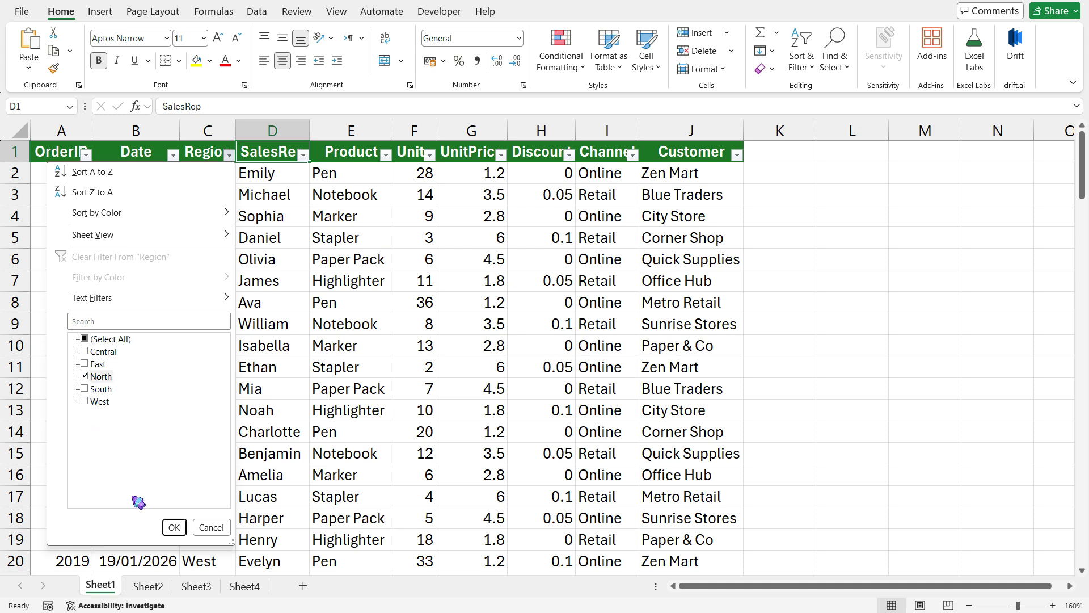
pyautogui.click(173, 527)
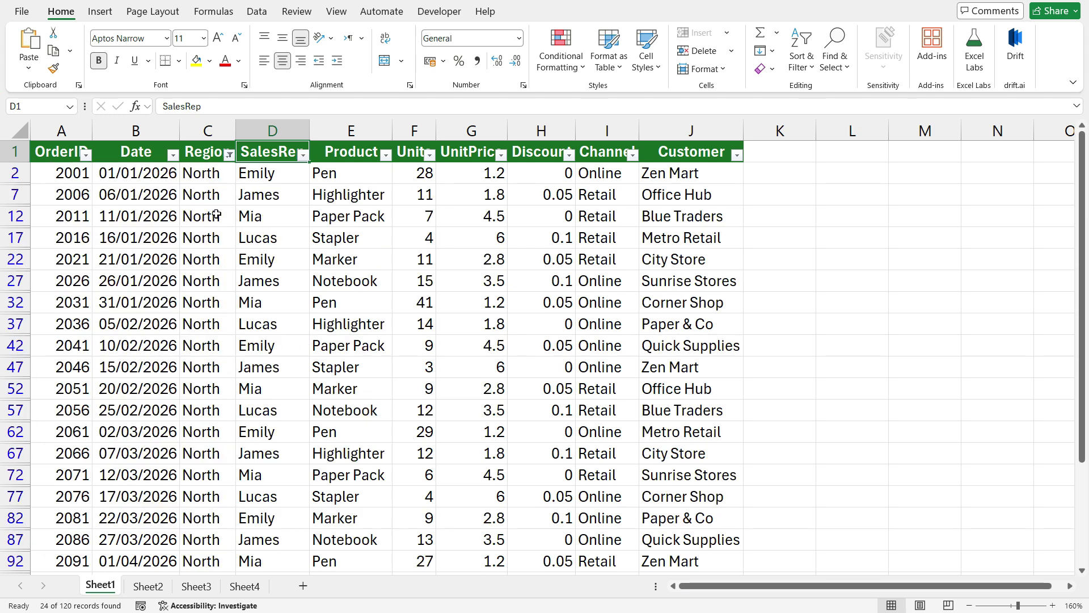
pyautogui.click(209, 303)
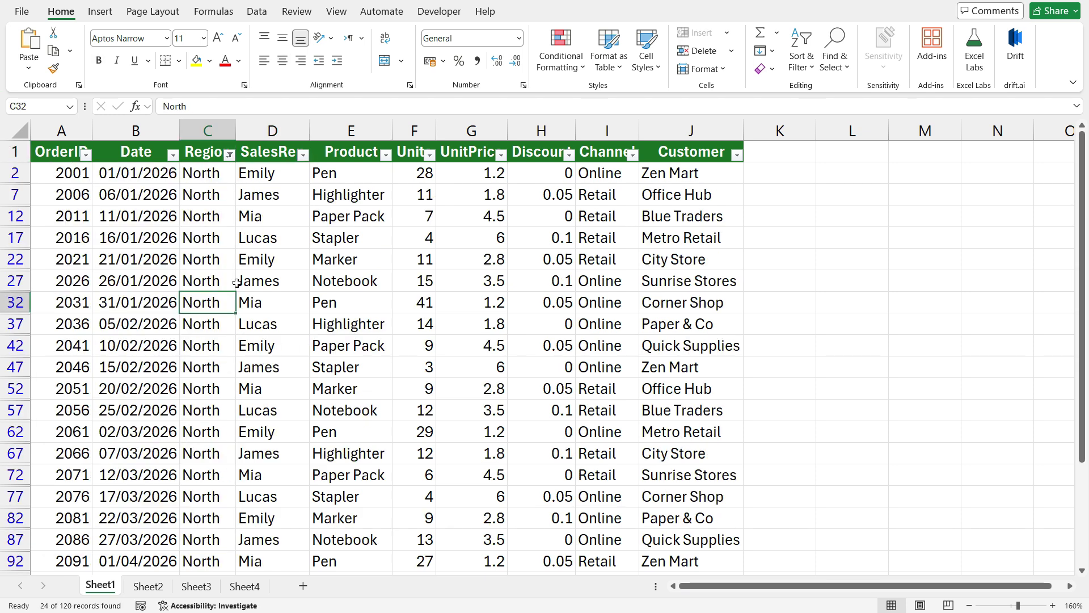
# Step: Clear the filter, convert the data to a table with headers, and hide its filter buttons
pyautogui.hotkey('ctrl', 'shift', 'l')
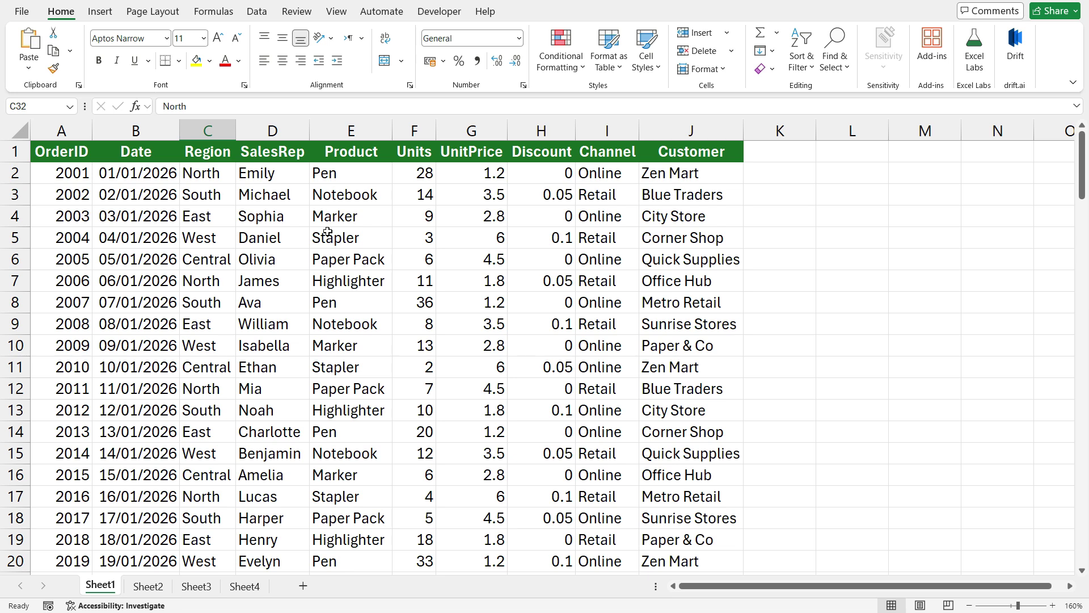
pyautogui.hotkey('ctrl', 'Home')
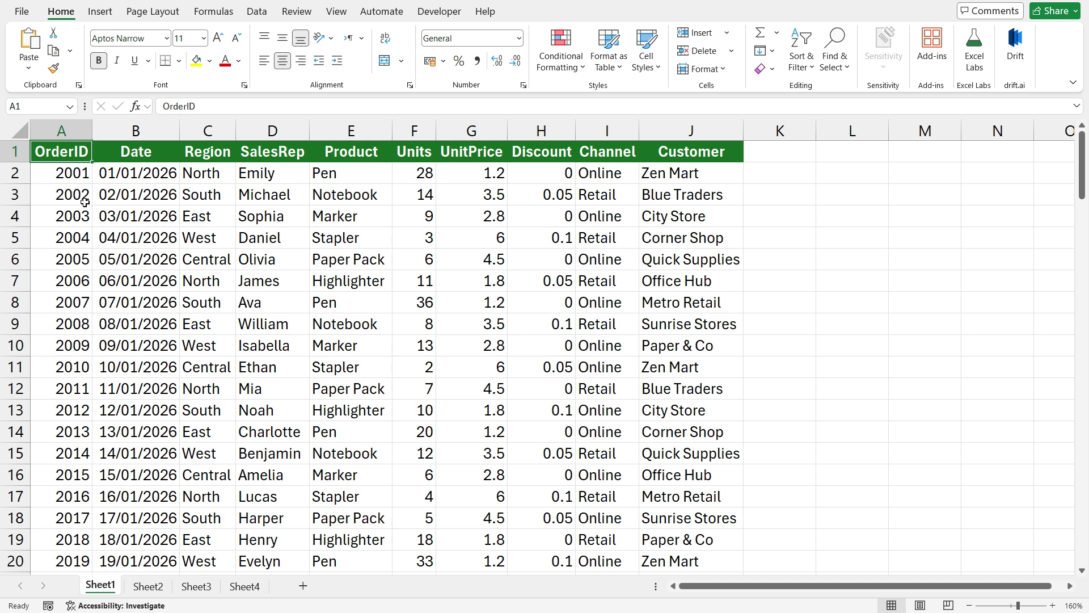
pyautogui.press('ctrl')
pyautogui.hotkey('ctrl', 't')
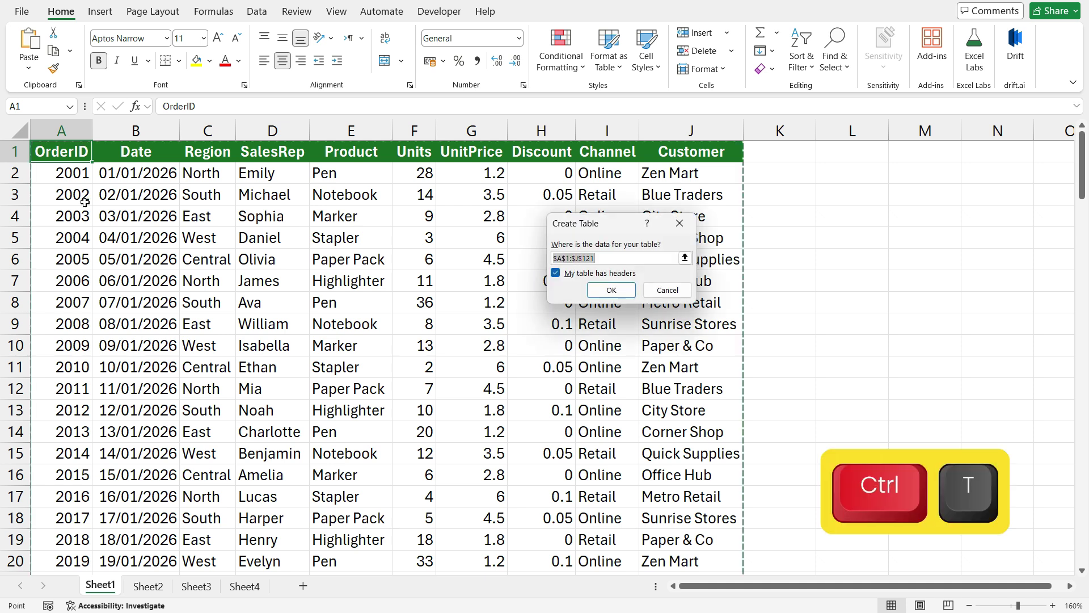
pyautogui.moveTo(619, 224); pyautogui.dragTo(346, 202)
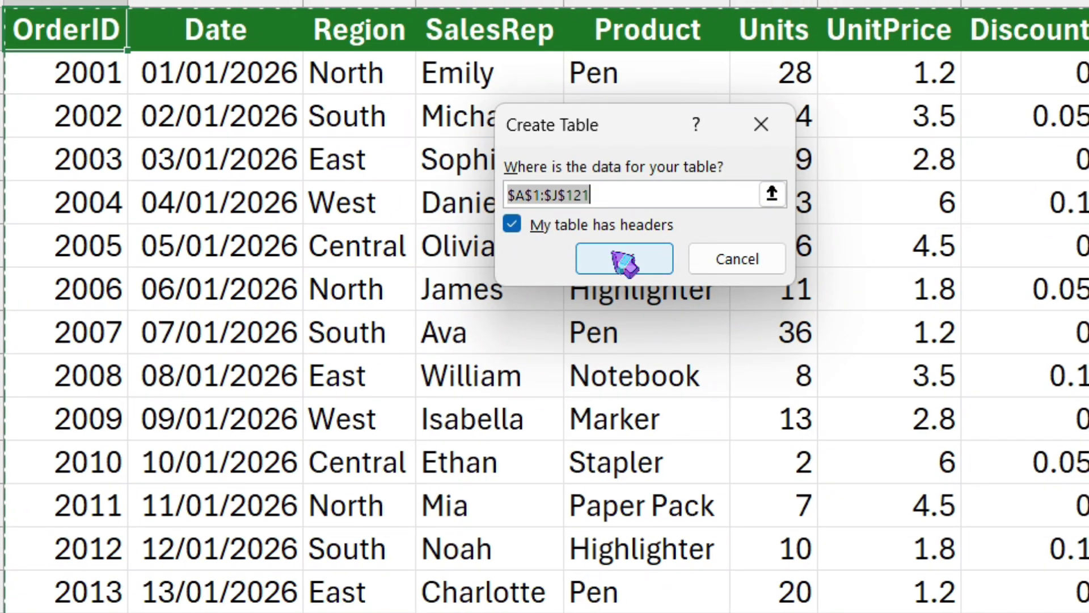
pyautogui.click(593, 253)
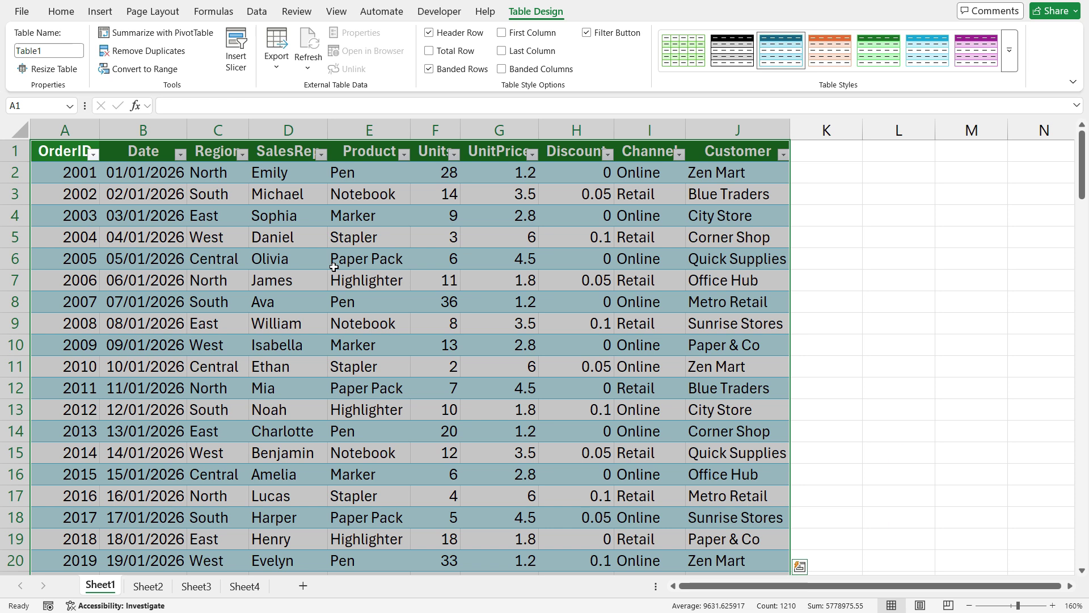
pyautogui.hotkey('ctrl', 'shift', 'l')
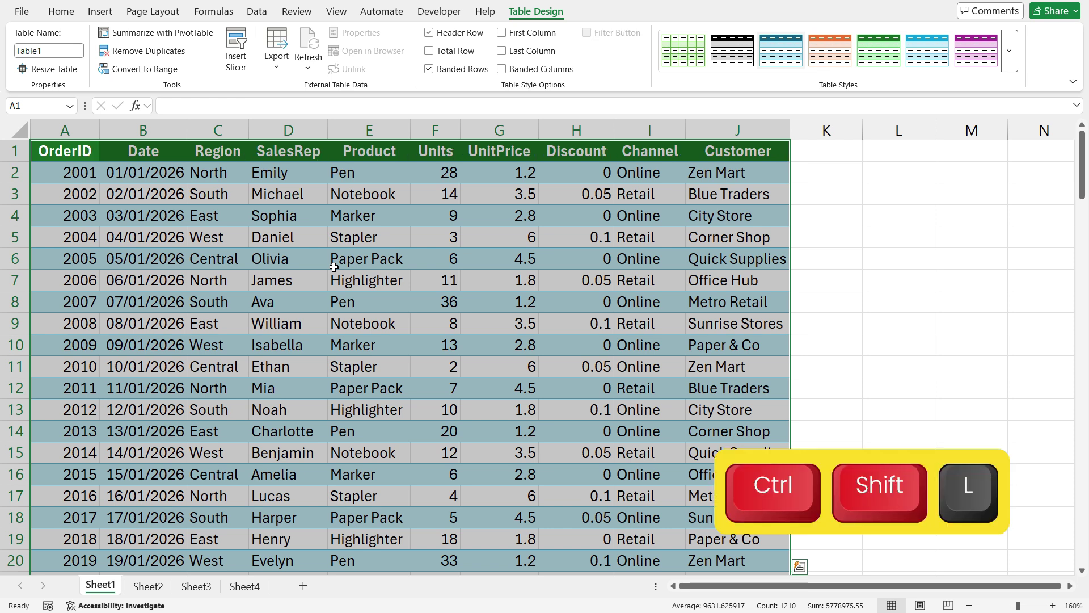
# Step: Copy the last order in row 121 down into a new row 122
pyautogui.click(91, 381)
pyautogui.hotkey('ctrl', 'Down')
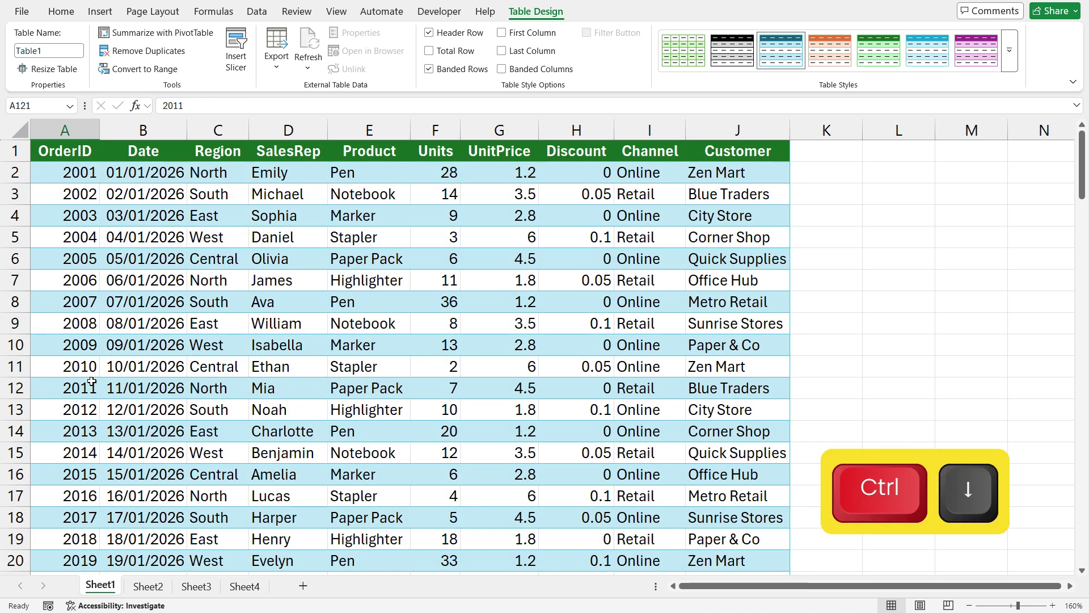
pyautogui.press('Down')
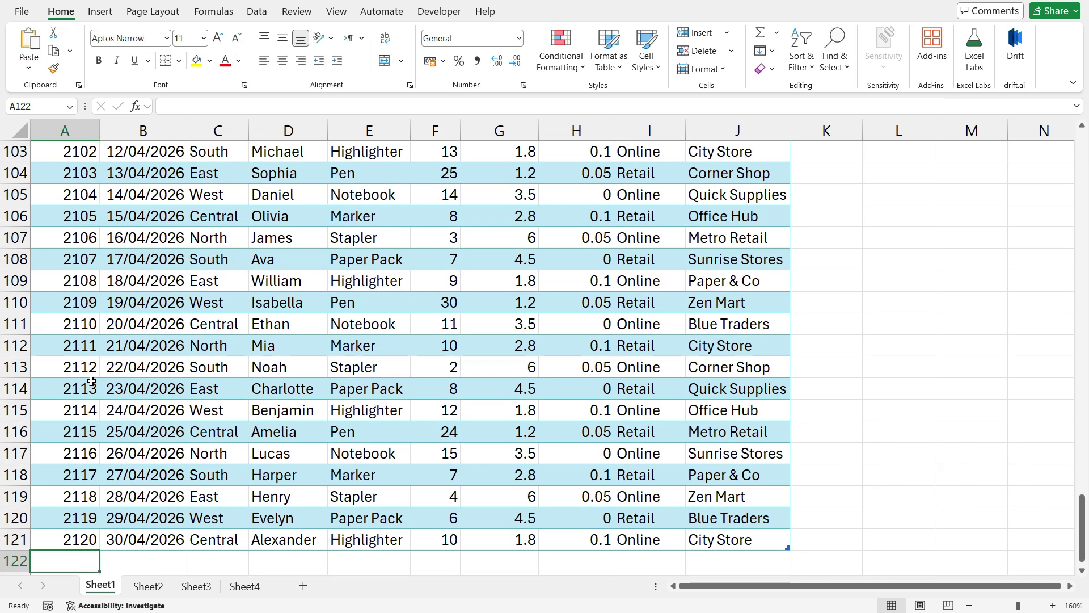
pyautogui.hotkey('ctrl', 'shift', 'Right')
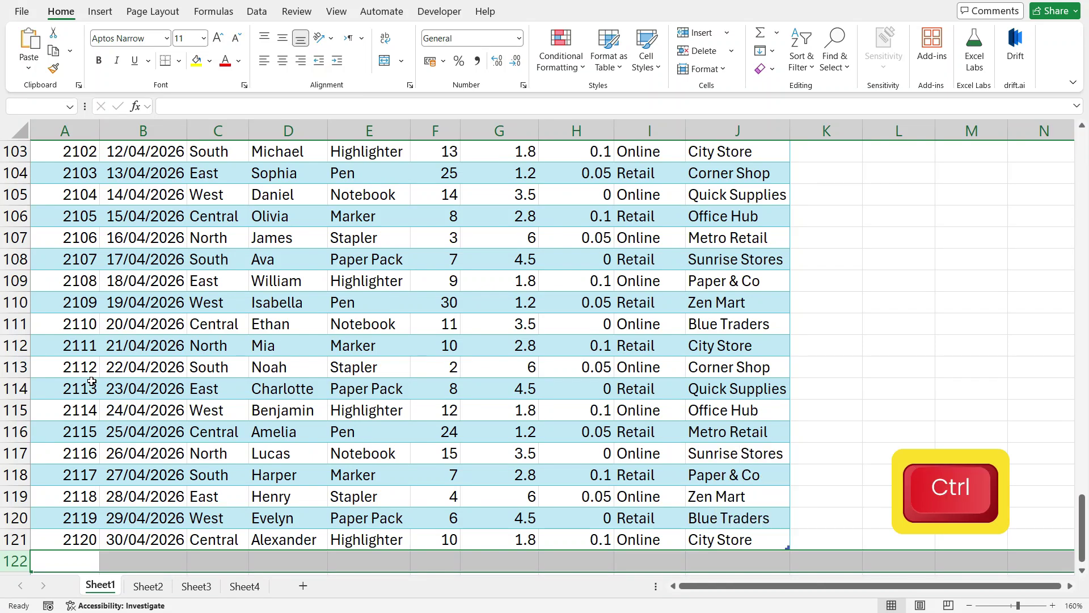
pyautogui.hotkey('ctrl', 'd')
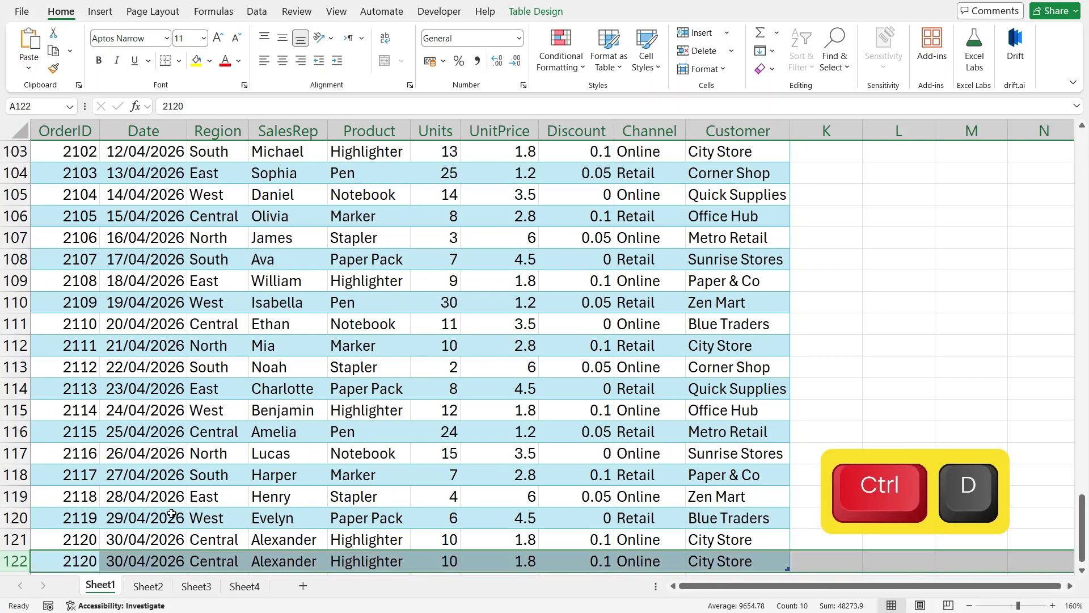
pyautogui.scroll(-2, 125, 471)
pyautogui.click(93, 436)
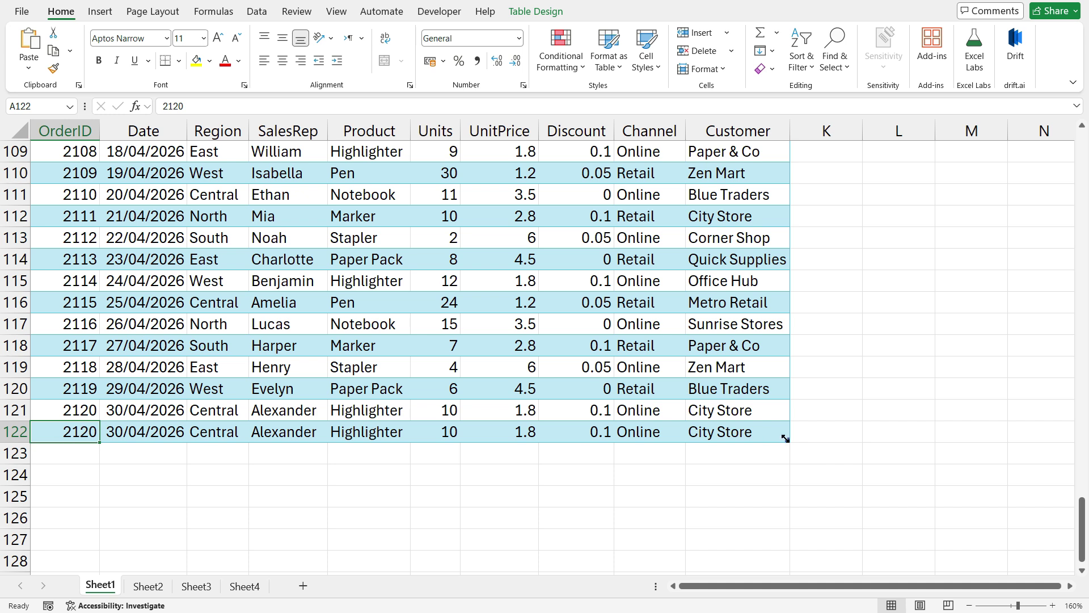
pyautogui.moveTo(772, 433); pyautogui.dragTo(76, 428)
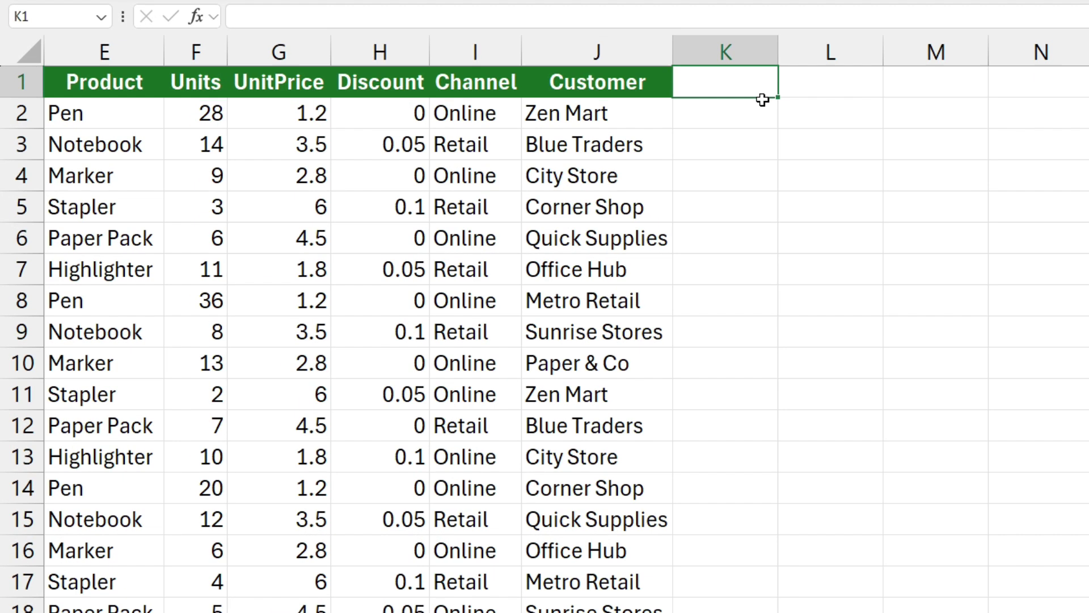
# Step: Add a 'Gross' heading in K1 and begin the K2 formula with the Units cell F2
pyautogui.write('Gross')
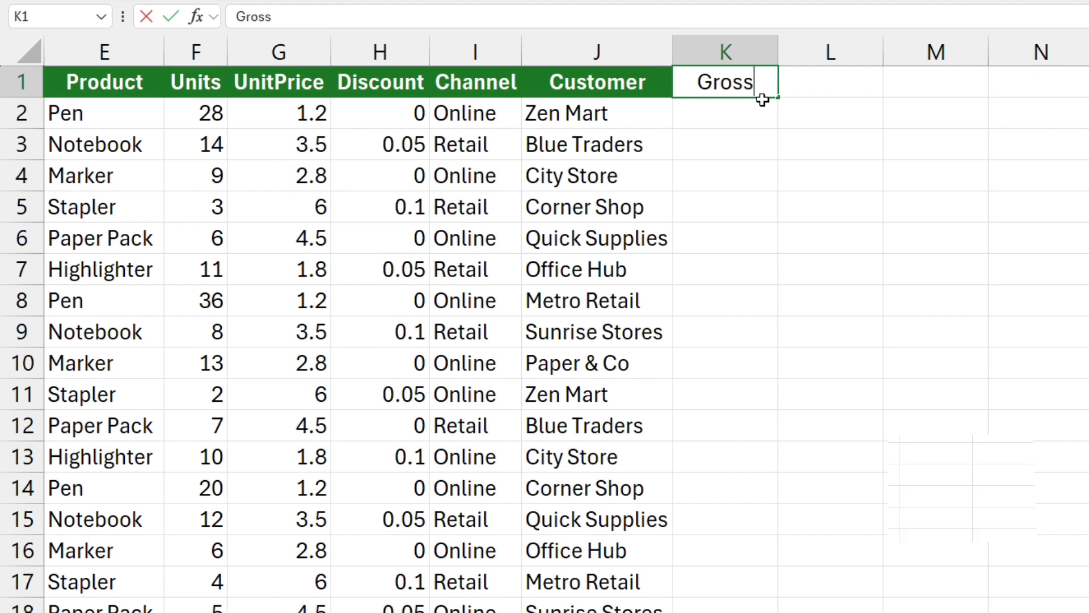
pyautogui.press('Return')
pyautogui.write('=')
pyautogui.press('Left')
pyautogui.press('Left')
pyautogui.press('Left')
pyautogui.press('Left')
pyautogui.press('Left')
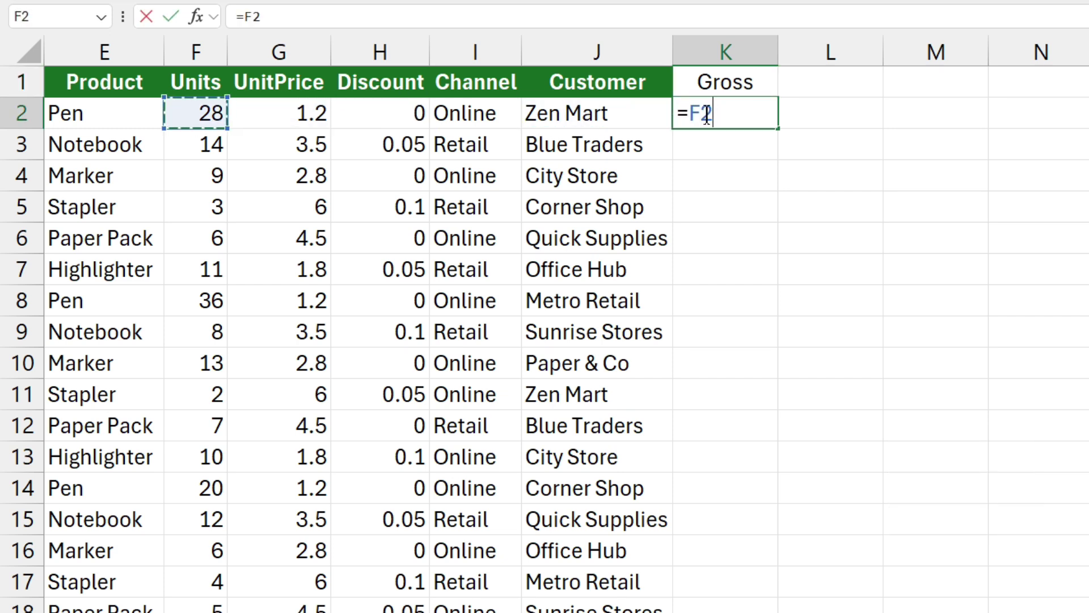
pyautogui.write('*')
# Step: Correct the formula to =F2*G2, giving 33.6, and copy it
pyautogui.click(370, 113)
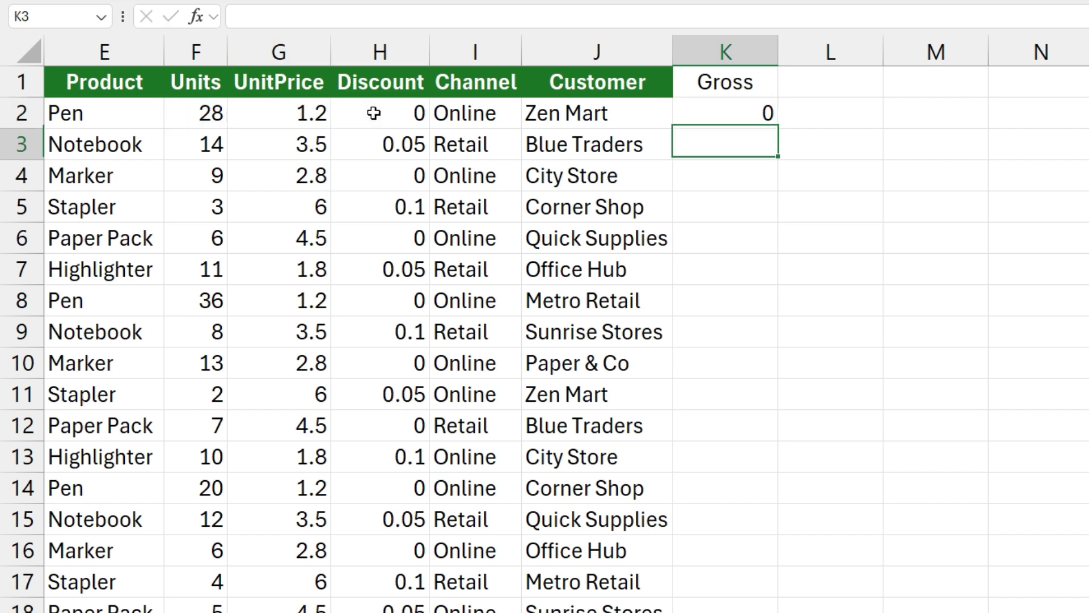
pyautogui.press('Up')
pyautogui.press('F2')
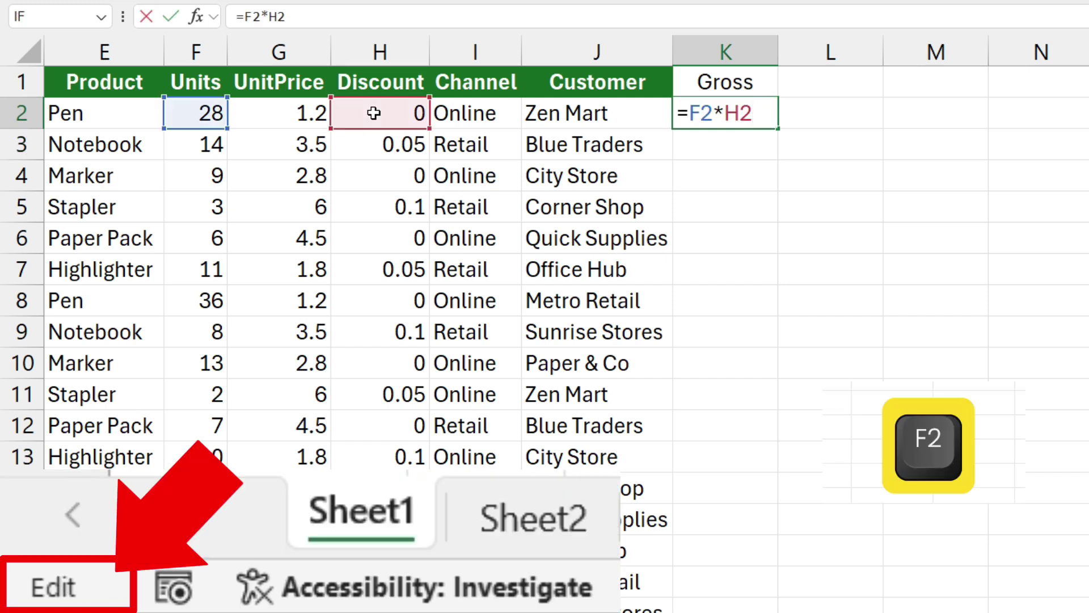
pyautogui.press('BackSpace')
pyautogui.press('BackSpace')
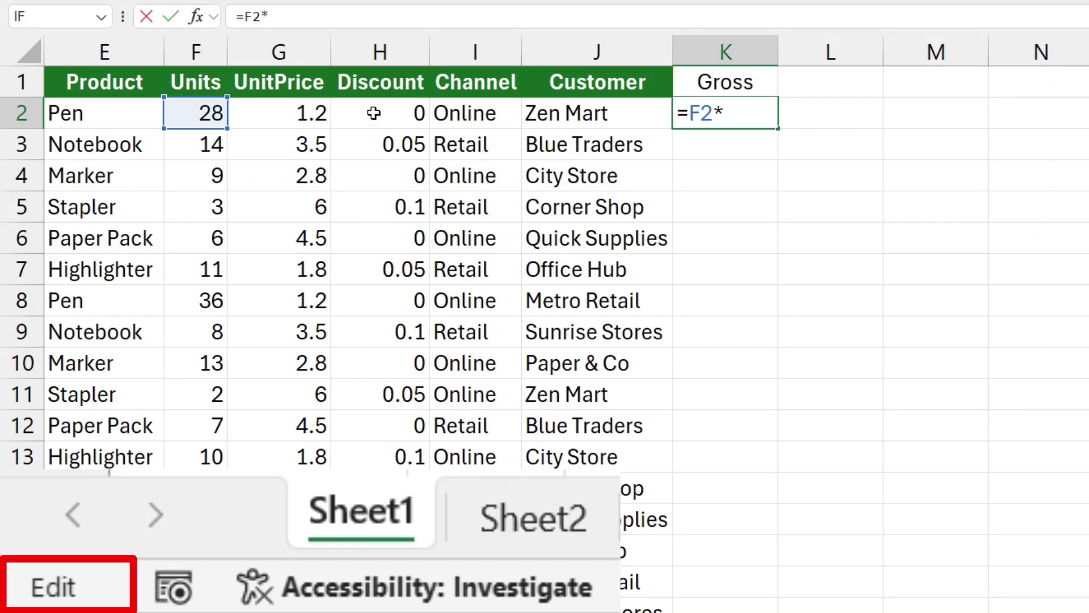
pyautogui.press('Right')
pyautogui.press('F2')
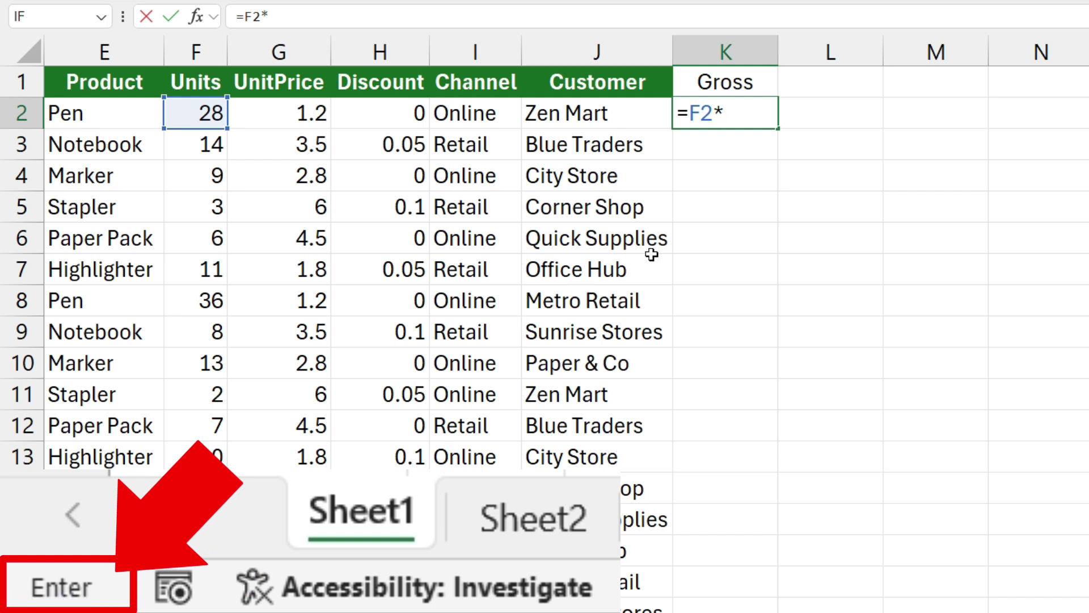
pyautogui.press('Left')
pyautogui.press('Left')
pyautogui.press('Left')
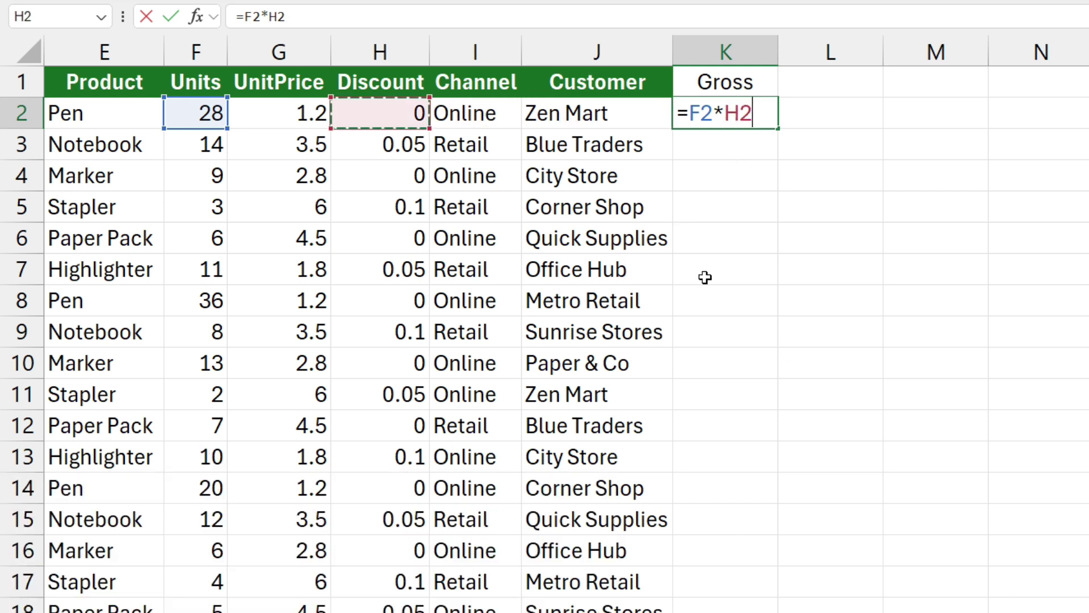
pyautogui.press('Left')
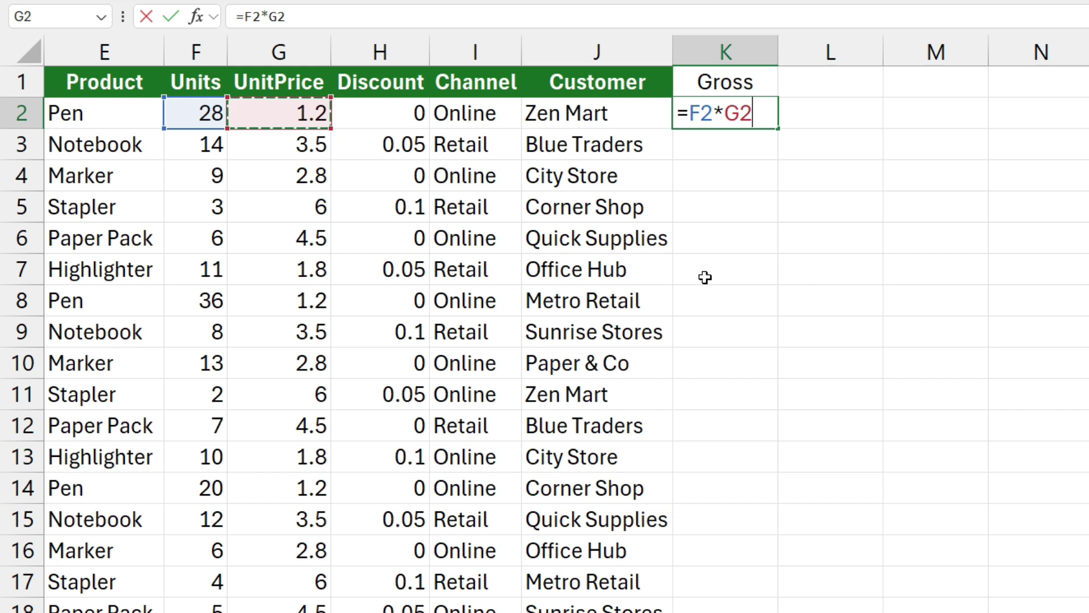
pyautogui.hotkey('ctrl', 'Return')
pyautogui.hotkey('ctrl', 'c')
pyautogui.press('Down')
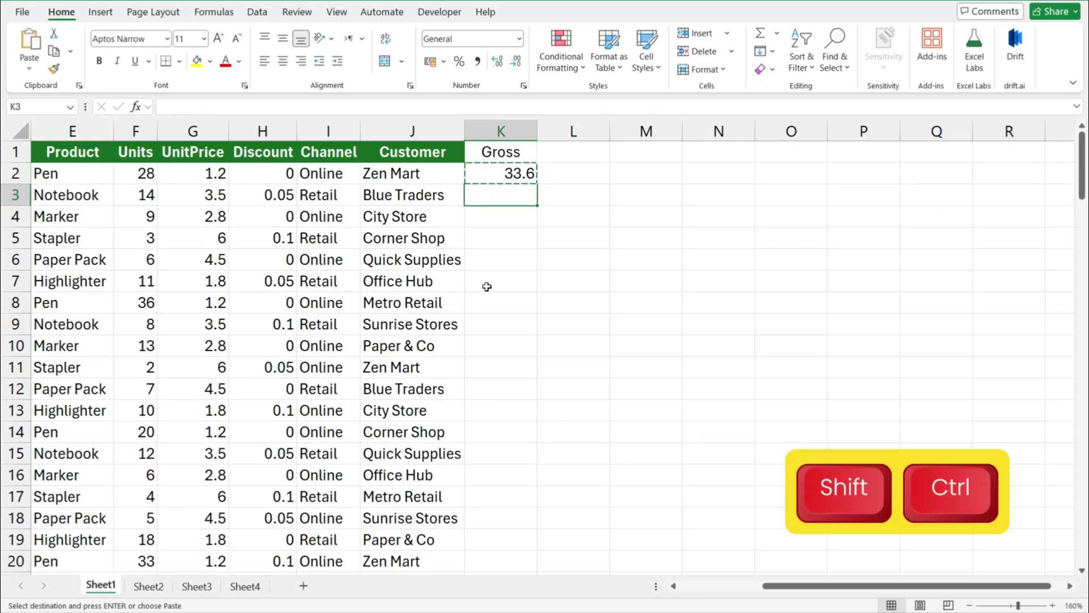
# Step: Select Gross cells K2:K121 and fill the Units-times-UnitPrice formula down
pyautogui.hotkey('ctrl', 'shift', 'Down')
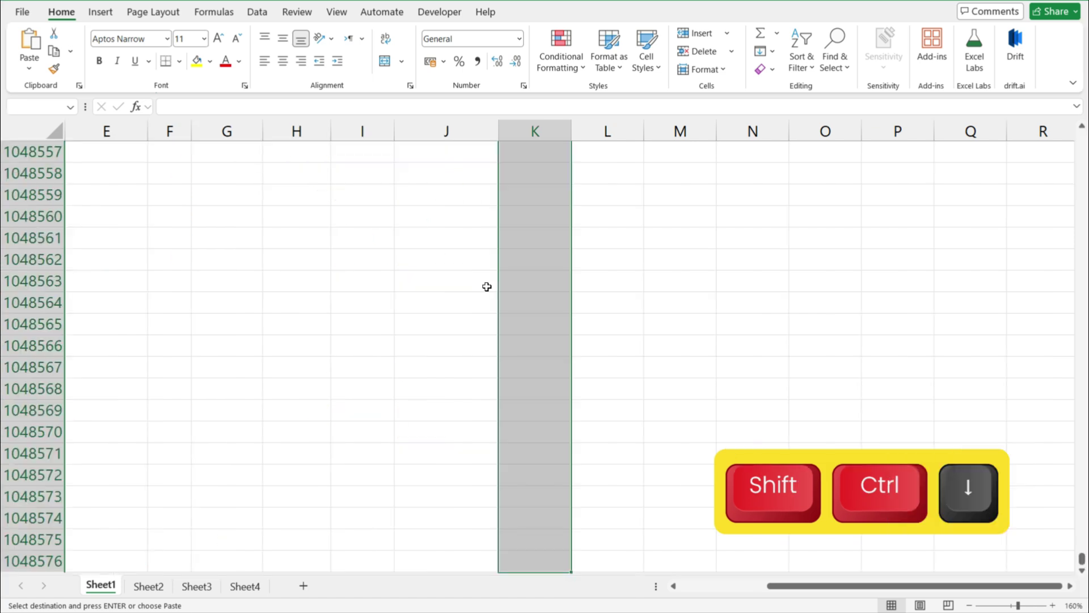
pyautogui.hotkey('ctrl', 'BackSpace')
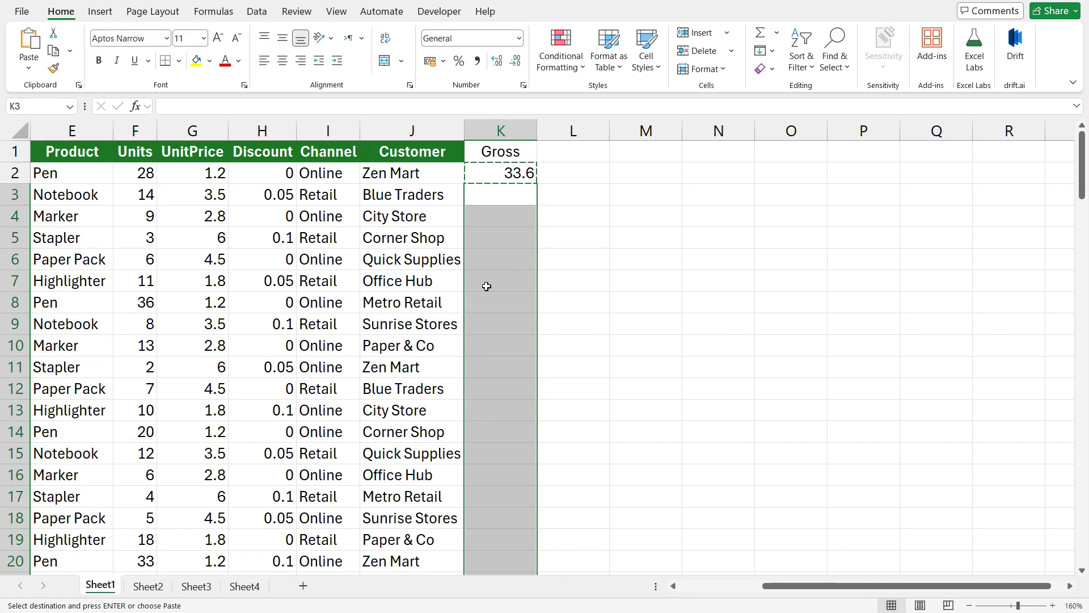
pyautogui.press('BackSpace')
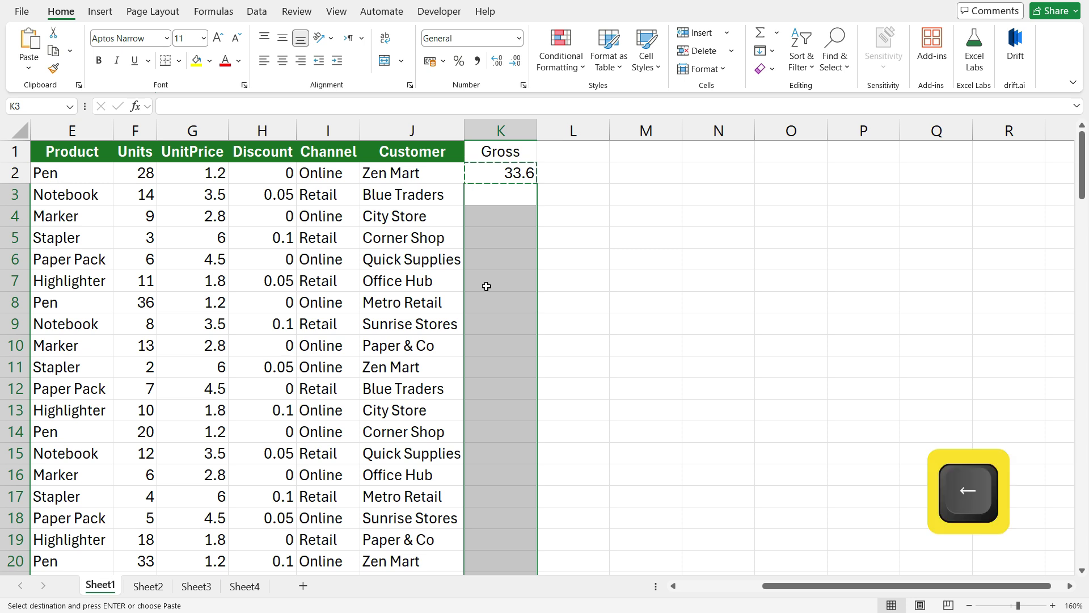
pyautogui.press('Left')
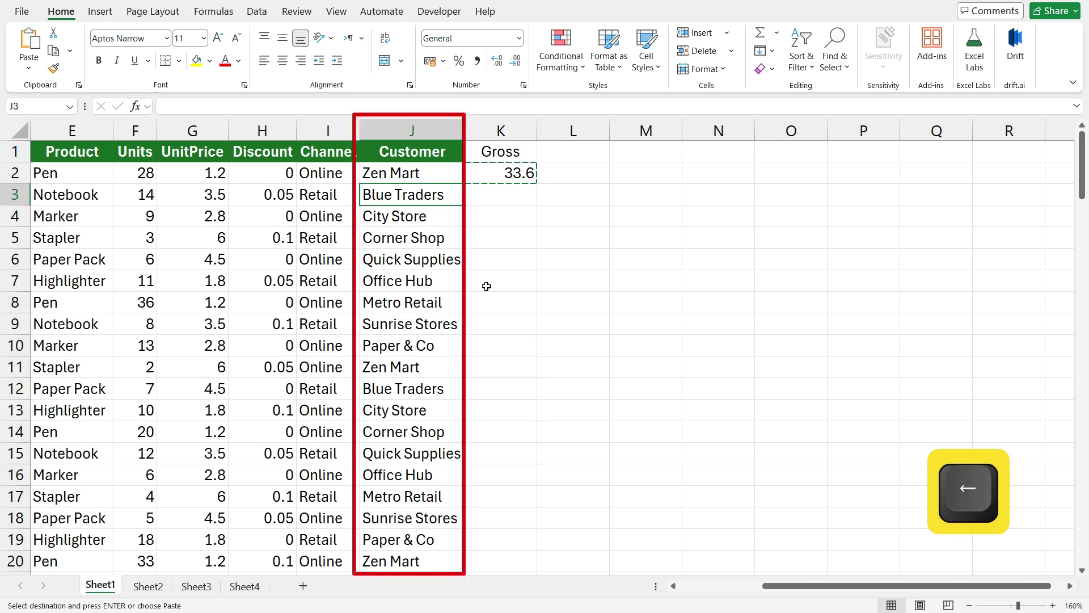
pyautogui.press('Up')
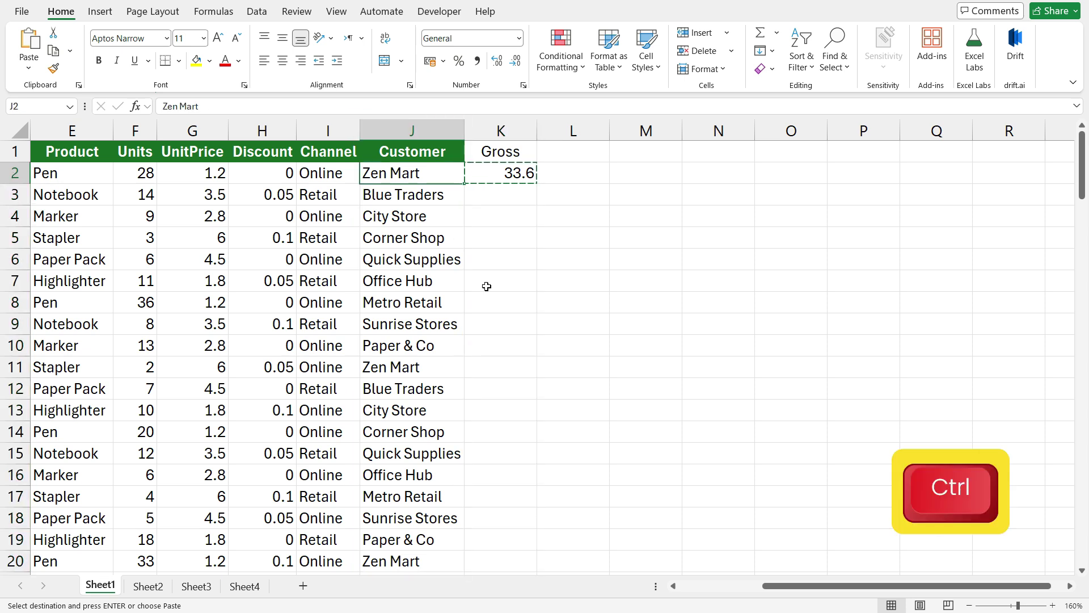
pyautogui.hotkey('ctrl', 'Down')
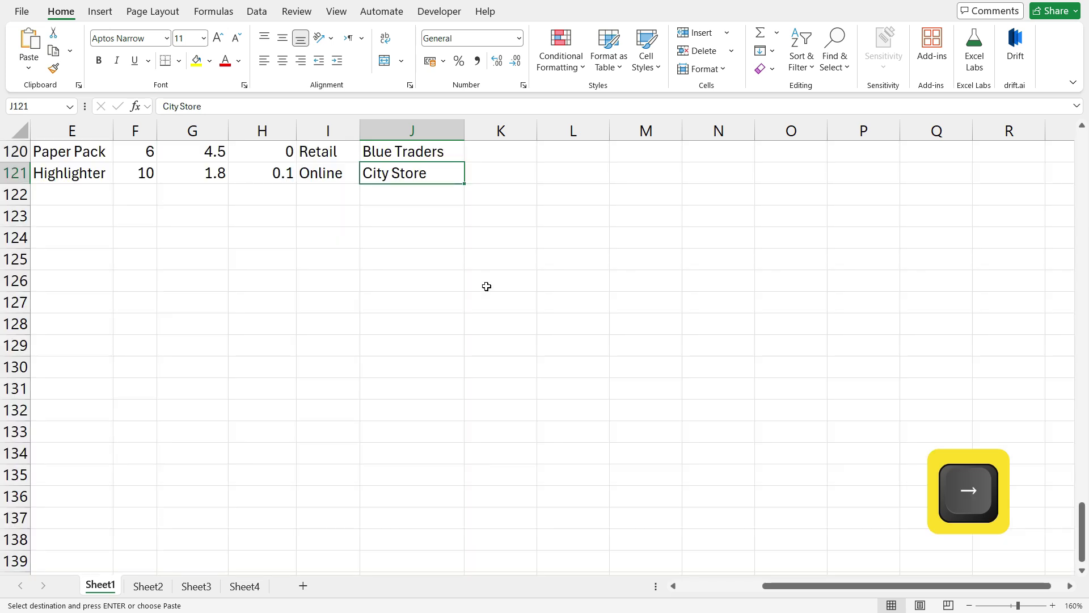
pyautogui.press('Right')
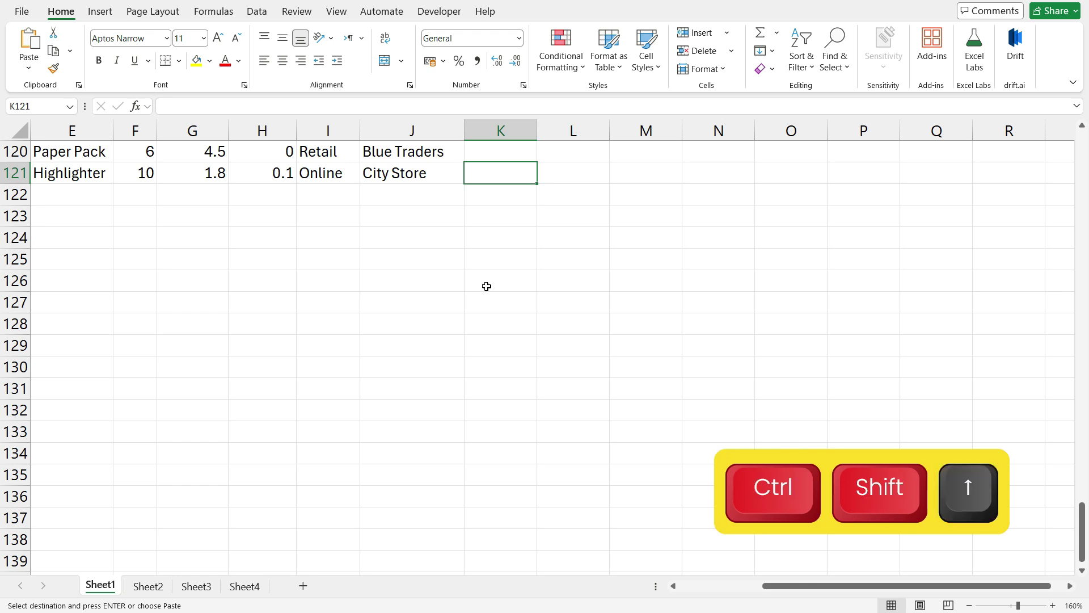
pyautogui.hotkey('ctrl', 'shift', 'Up')
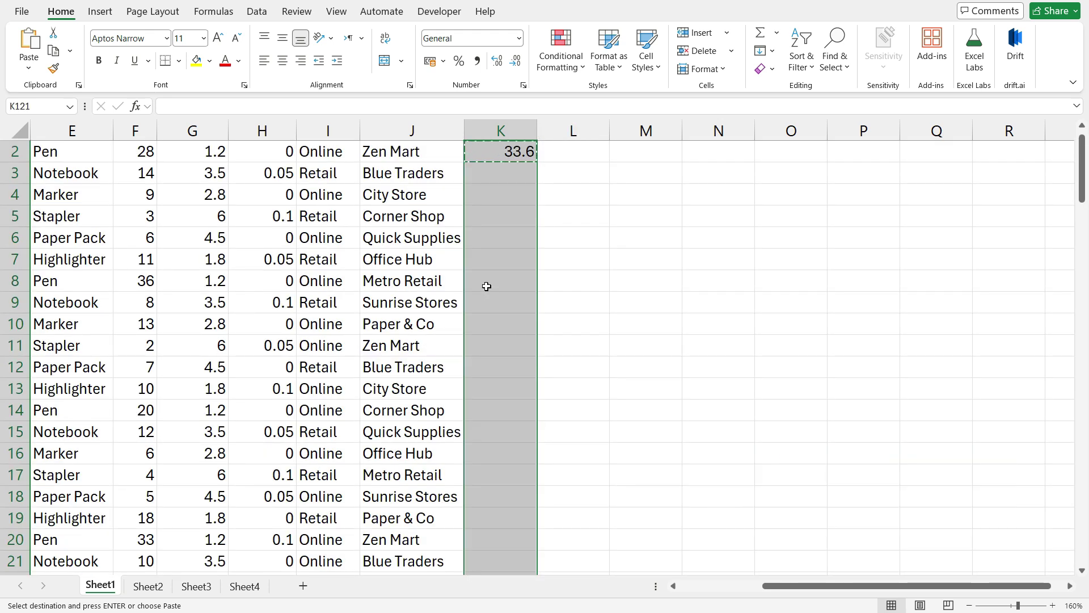
pyautogui.hotkey('ctrl', 'd')
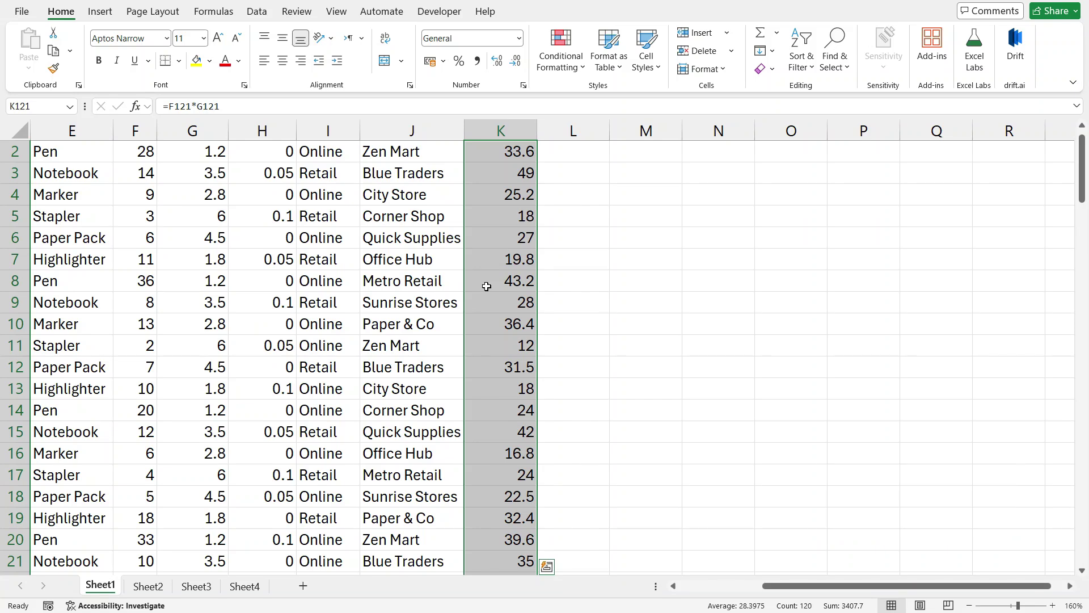
# Step: Start the Net formula in L2 as =K2*(1-H2)*(1+ referencing Gross and Discount
pyautogui.hotkey('ctrl', 'Up')
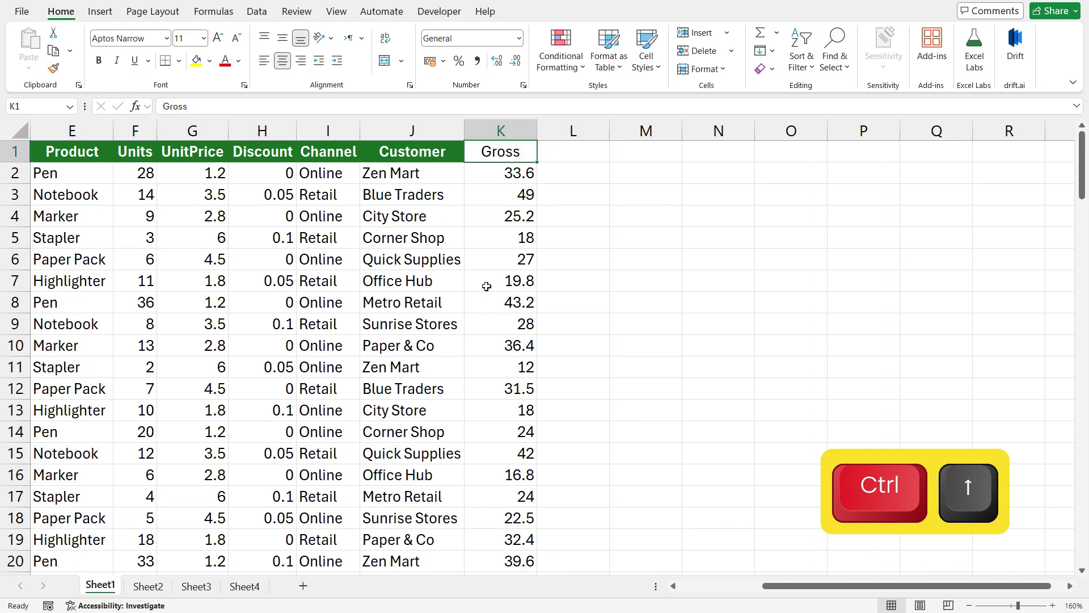
pyautogui.press('Left')
pyautogui.press('Up')
pyautogui.write('=')
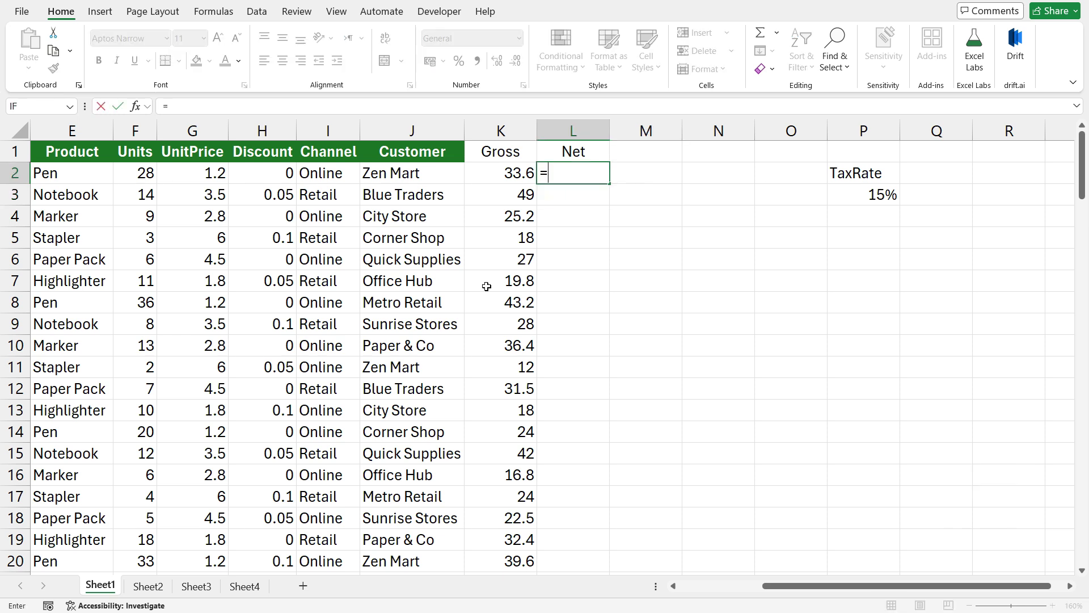
pyautogui.press('Left')
pyautogui.write('*(1-')
pyautogui.press('Left')
pyautogui.press('Left')
pyautogui.press('Left')
# Step: Finish the Net formula with the absolute 15% TaxRate $P$3 and commit it
pyautogui.press('Left')
pyautogui.write(')*(1+')
pyautogui.press('Right')
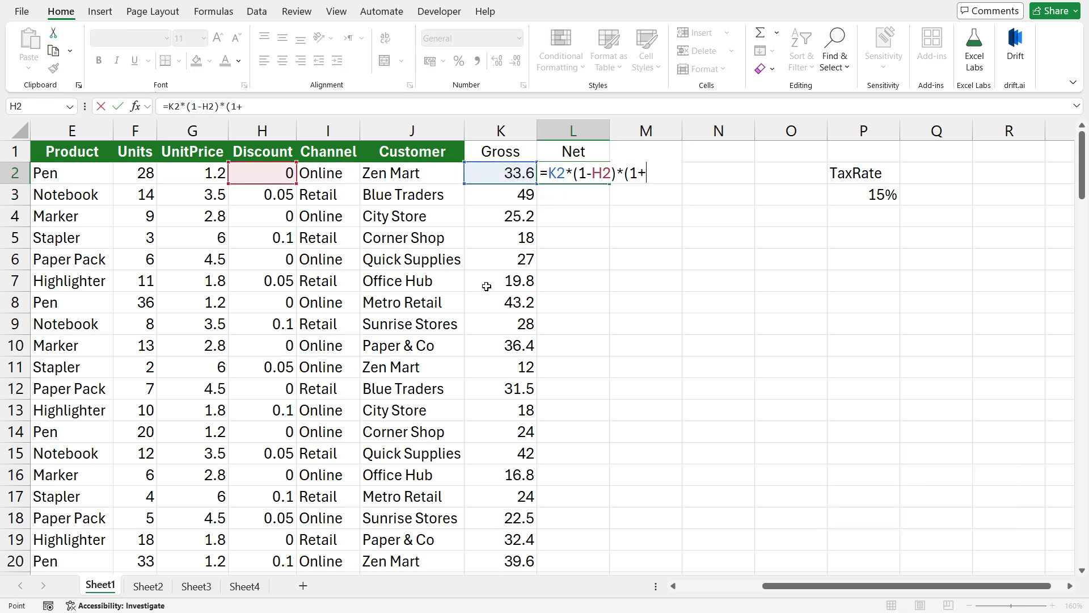
pyautogui.press('Right')
pyautogui.press('Right')
pyautogui.press('Right')
pyautogui.press('Right')
pyautogui.press('Down')
pyautogui.press('Left')
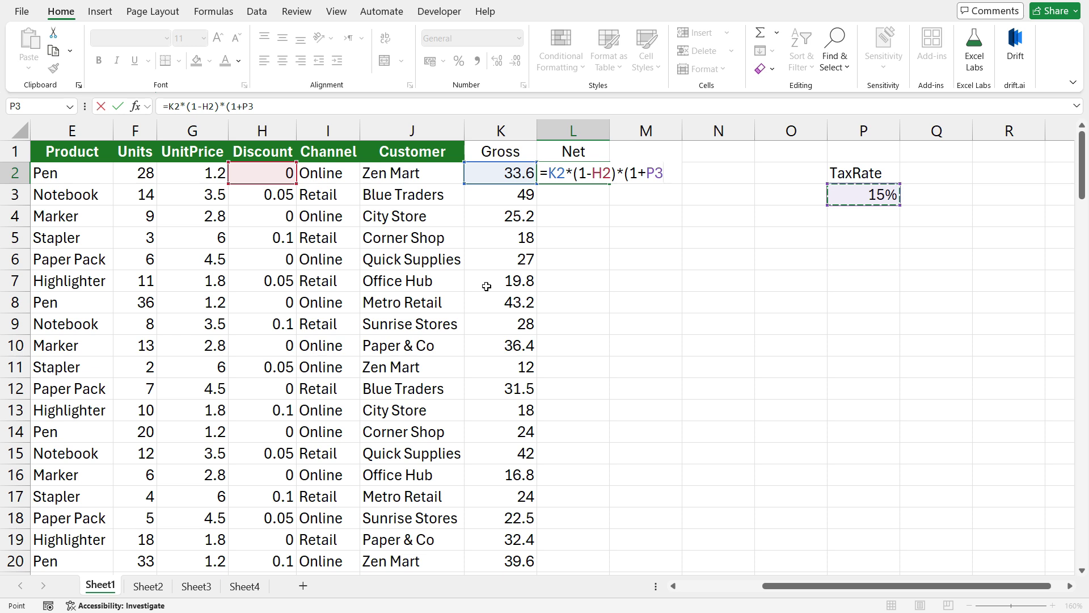
pyautogui.press('F4')
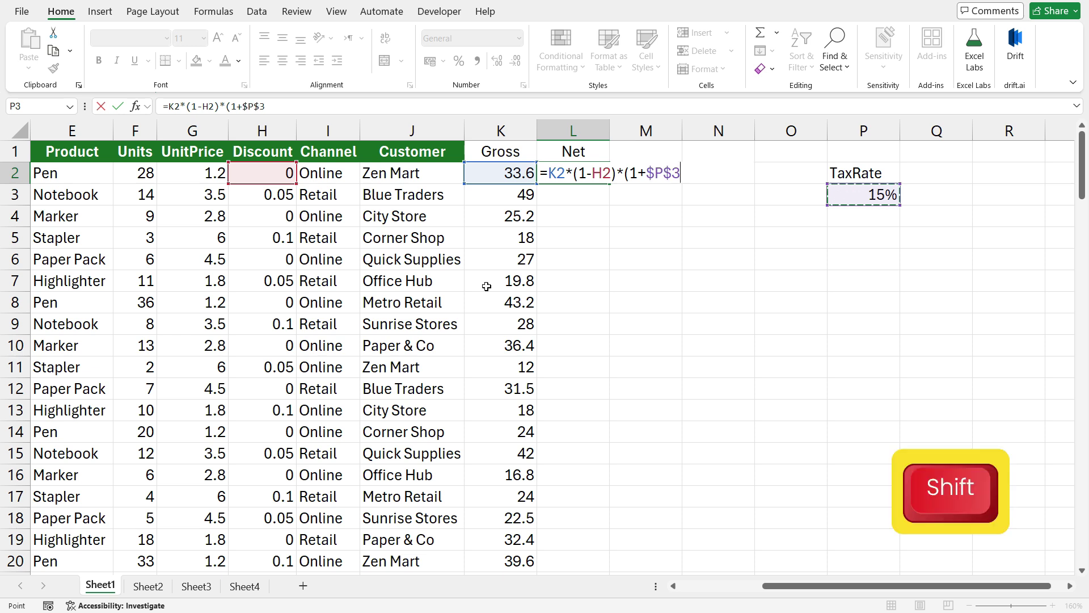
pyautogui.write(')')
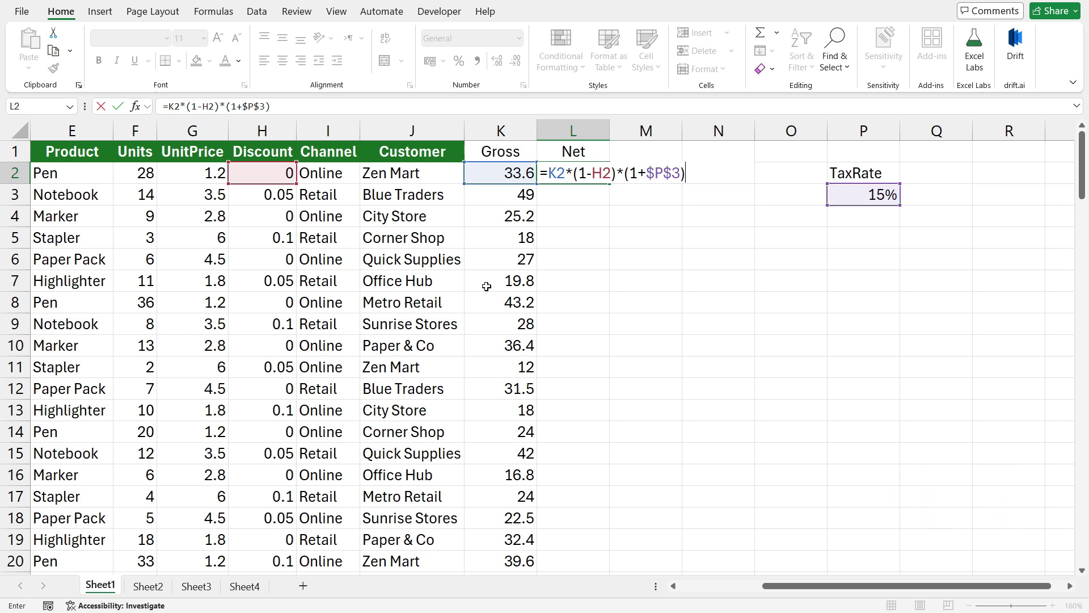
pyautogui.press('ctrl')
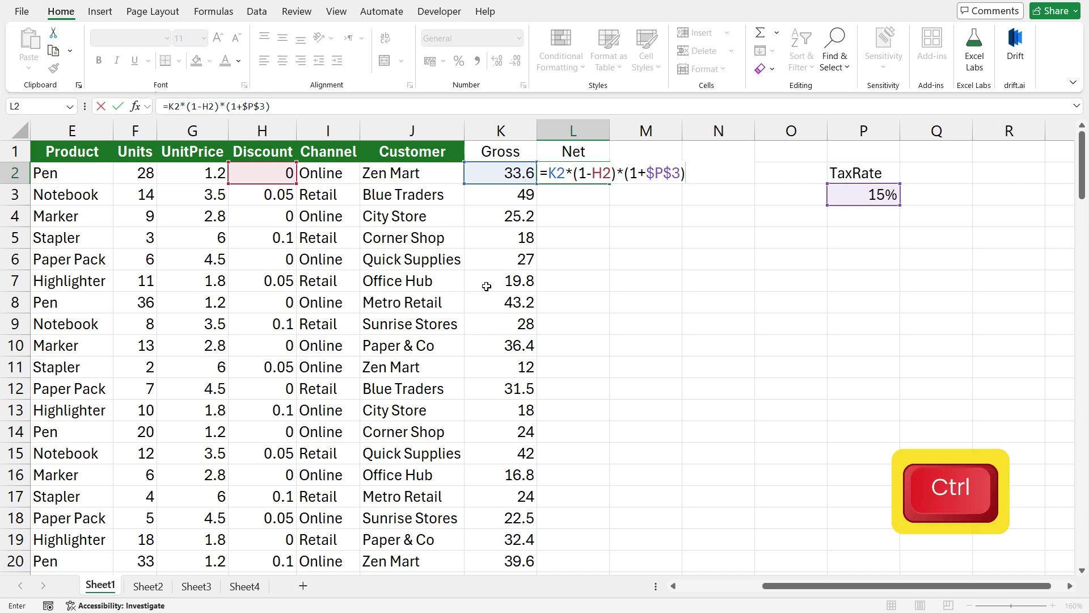
pyautogui.hotkey('ctrl', 'Return')
pyautogui.press('Left')
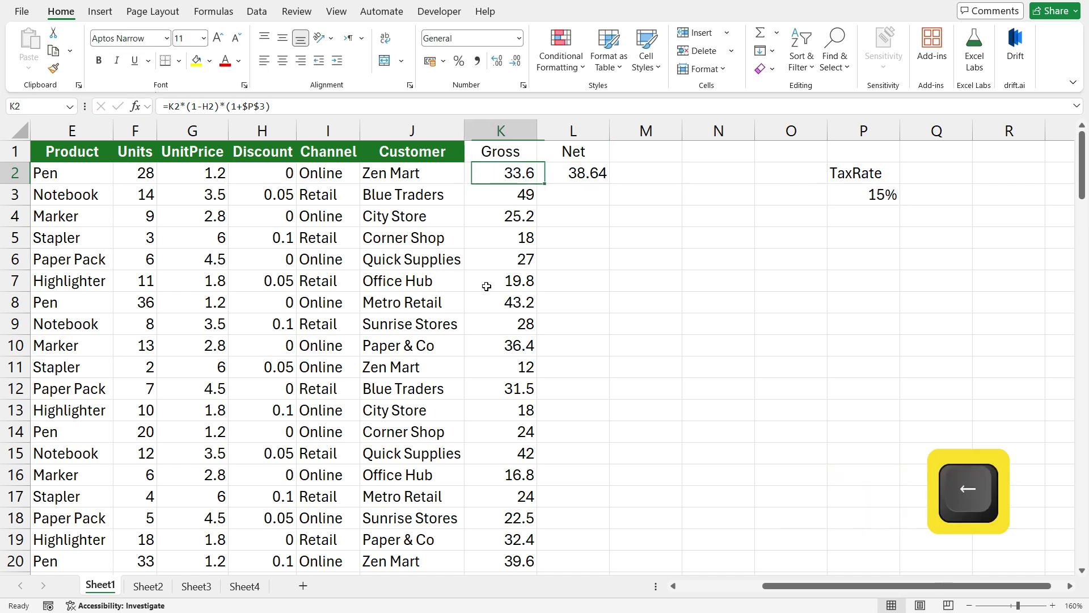
pyautogui.hotkey('ctrl', 'Down')
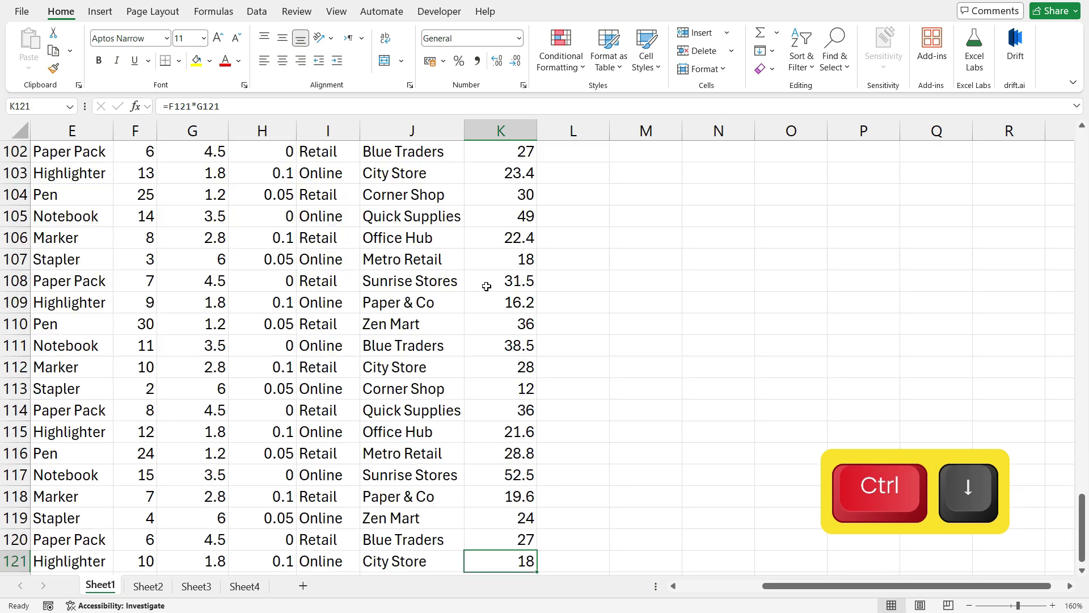
pyautogui.press('Right')
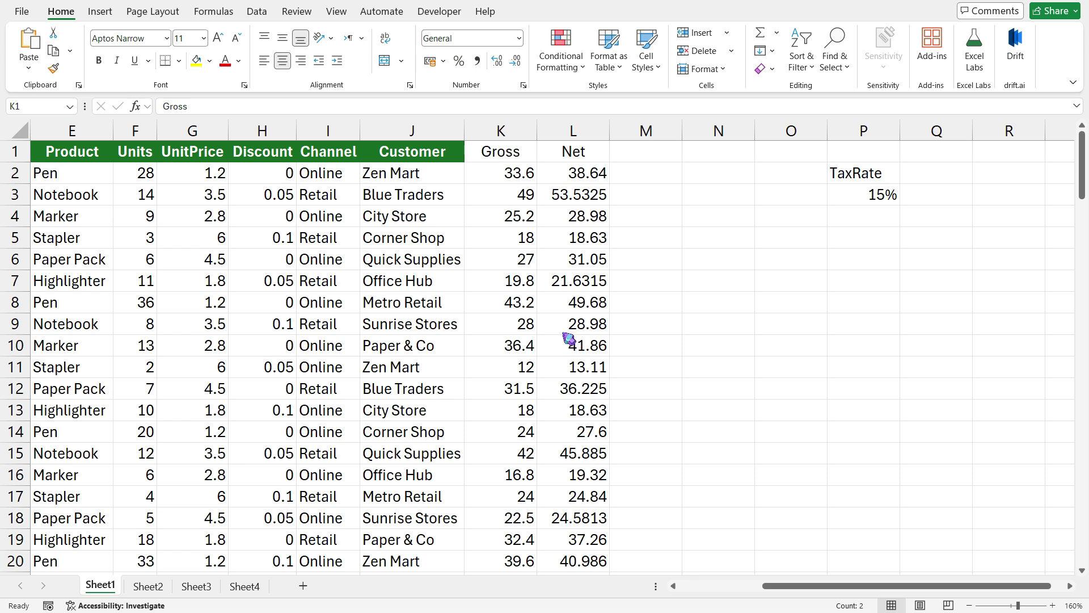
# Step: Add a 'RepRegion' header in the first empty column
pyautogui.press('Right')
pyautogui.press('Right')
pyautogui.write('RepRegion')
pyautogui.press('Return')
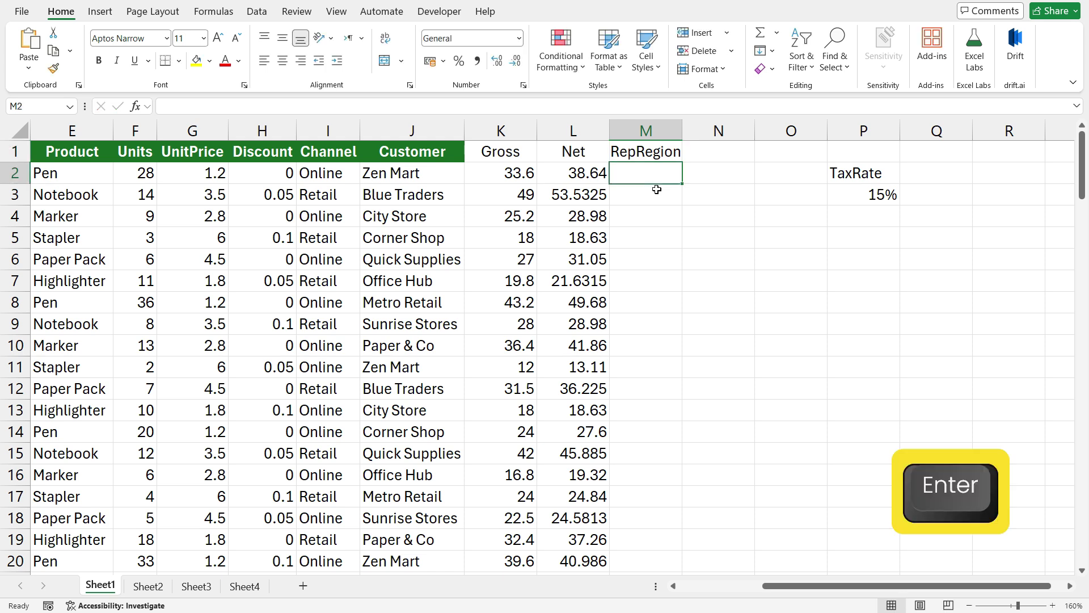
pyautogui.hscroll(-2, 656, 189)
pyautogui.hscroll(-2, 246, 175)
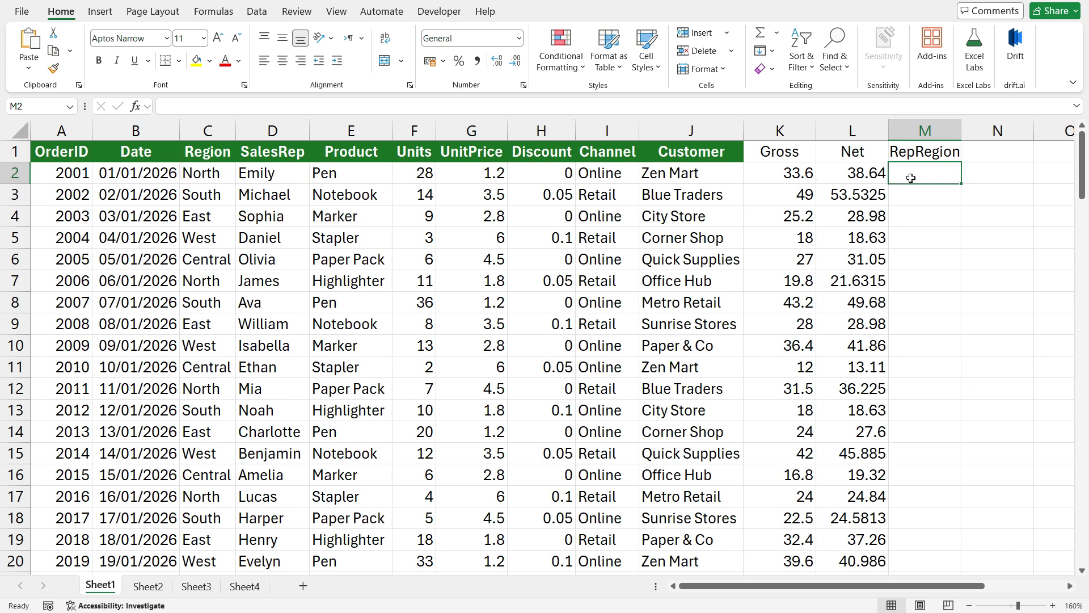
# Step: Flash Fill RepRegion from the 'Emily North' example in M2 and accept the suggestions
pyautogui.write('Emily')
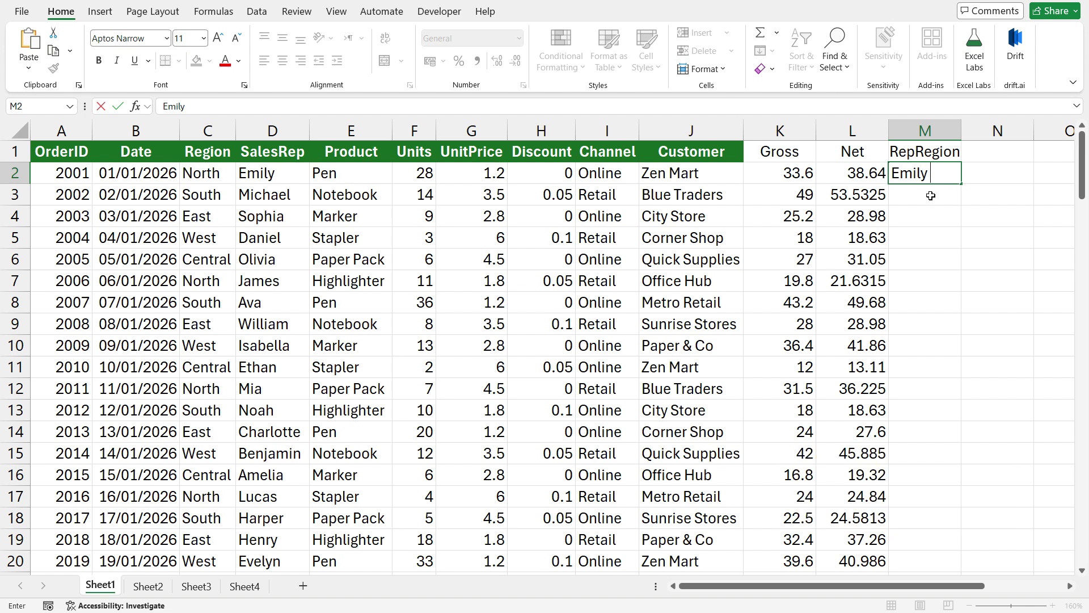
pyautogui.write(' Nort')
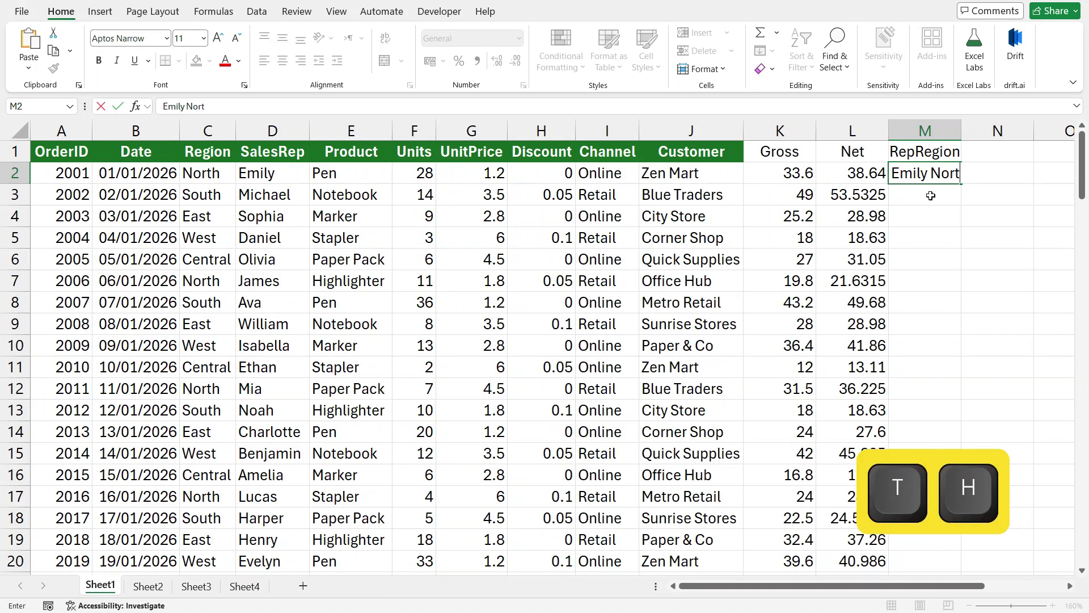
pyautogui.write('h')
pyautogui.press('Return')
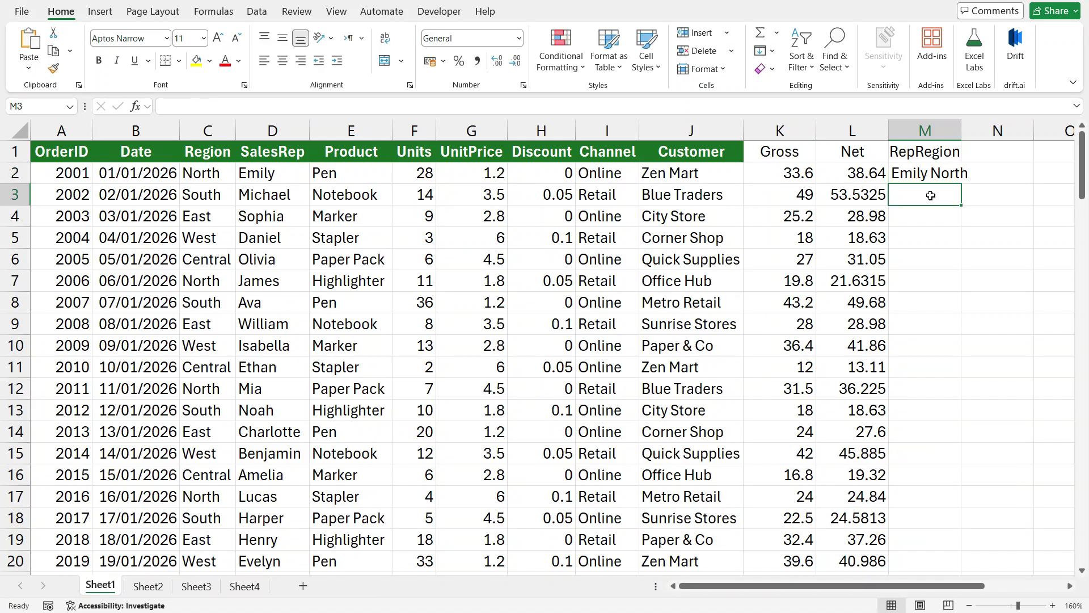
pyautogui.hotkey('ctrl', 'e')
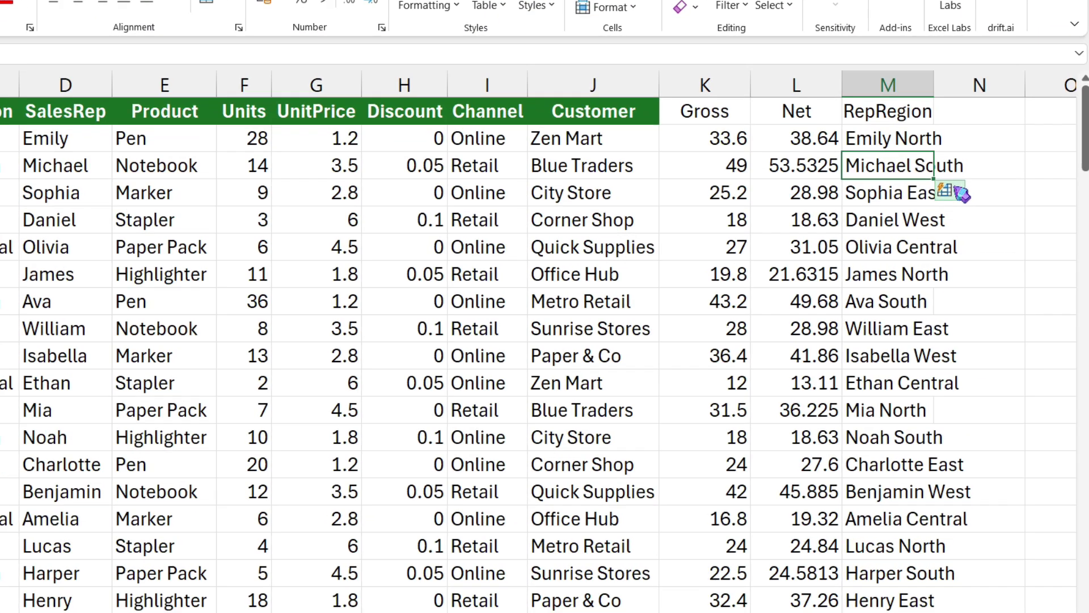
pyautogui.click(959, 192)
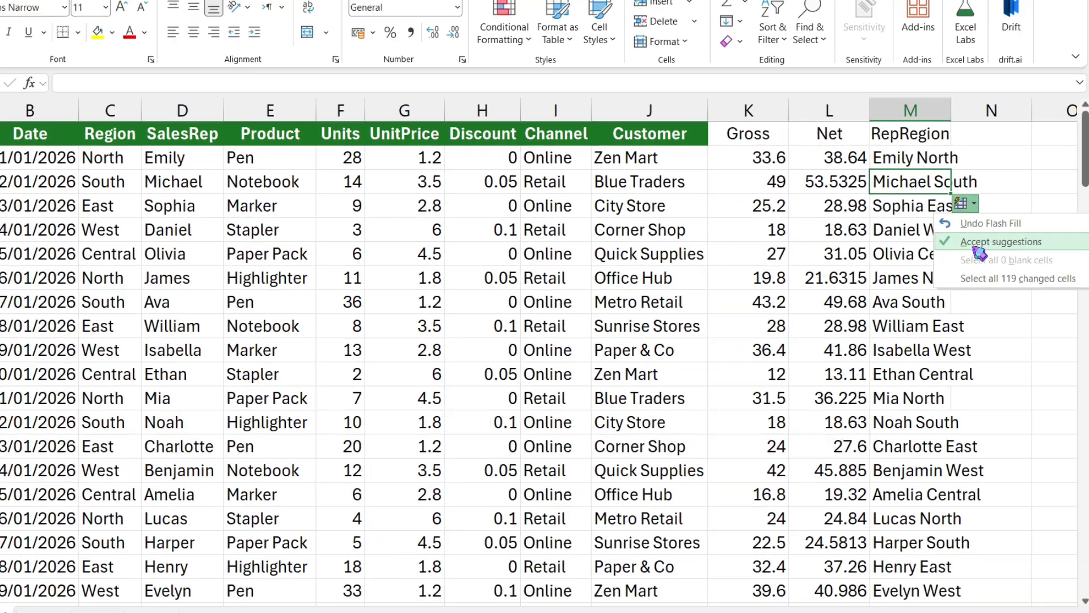
pyautogui.click(1003, 227)
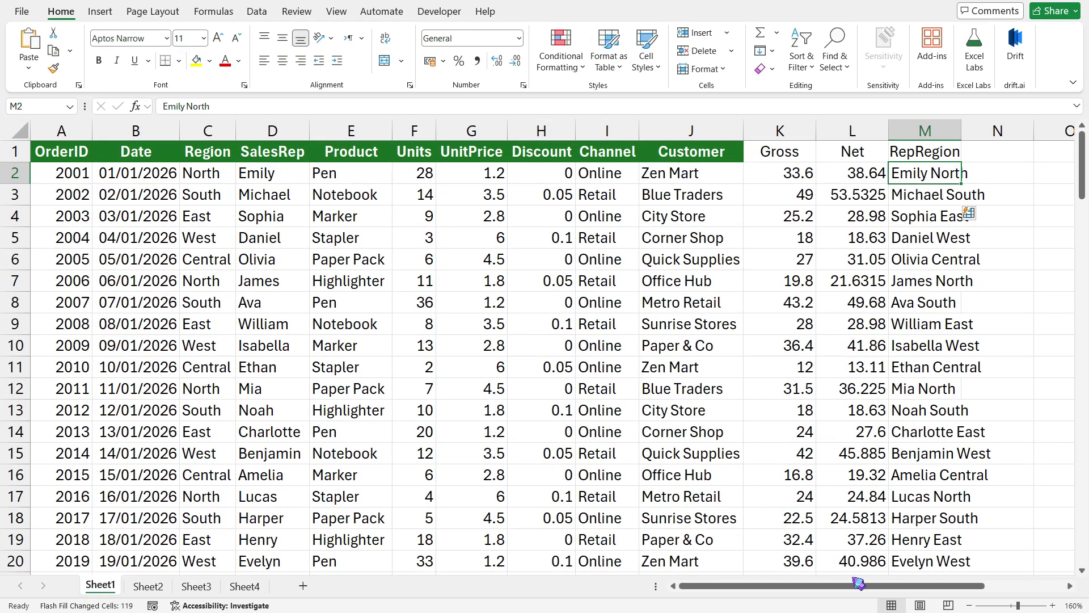
pyautogui.moveTo(846, 586); pyautogui.dragTo(921, 587)
pyautogui.click(491, 415)
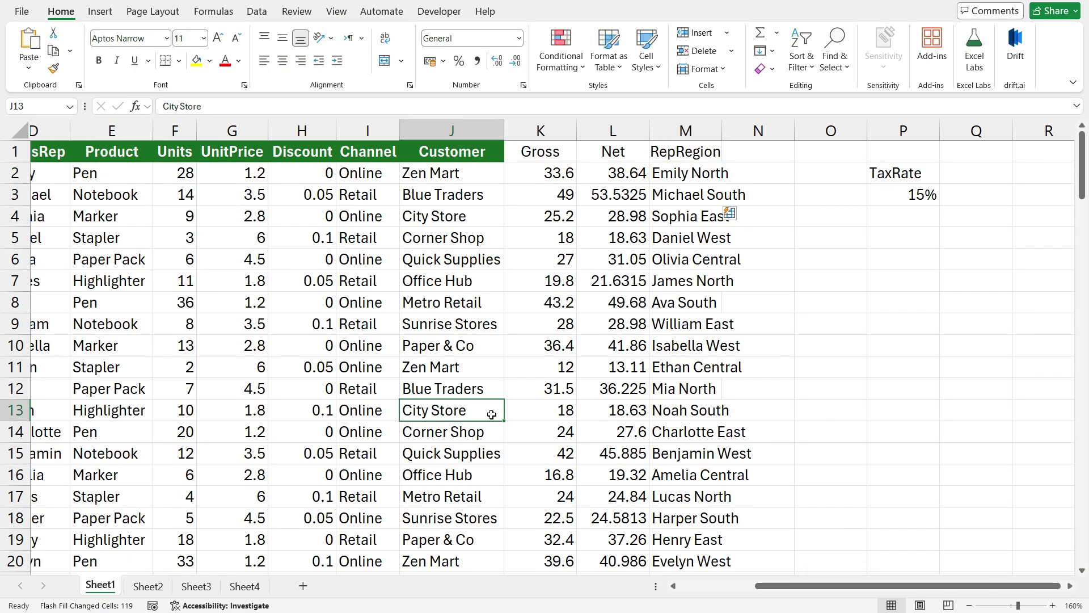
# Step: Use Find and Replace to change 'Online' to 'E-com', making 64 replacements
pyautogui.hotkey('ctrl', 'h')
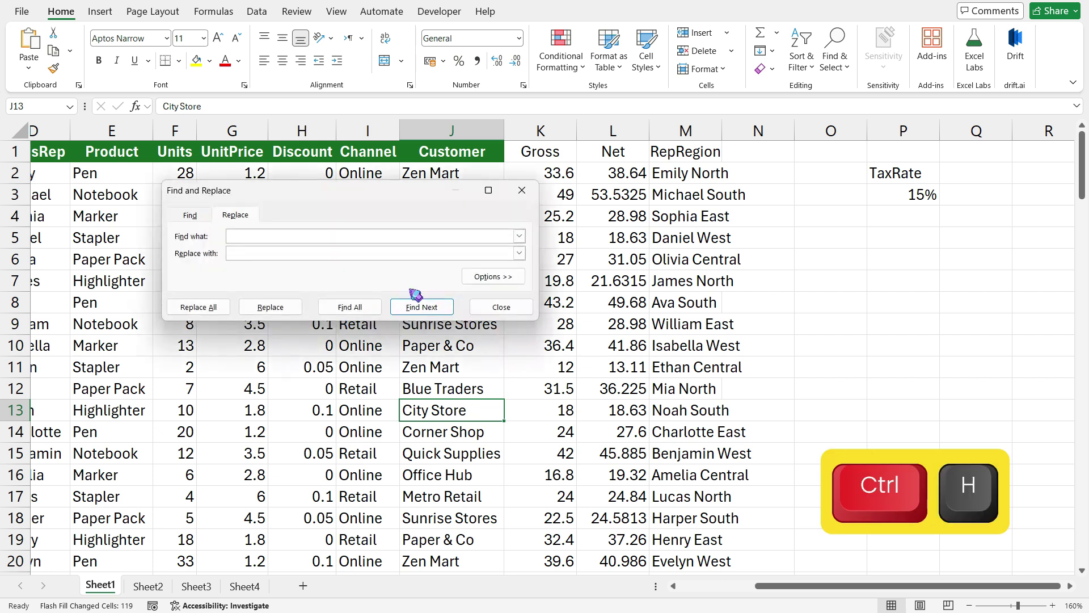
pyautogui.moveTo(320, 187)
pyautogui.mouseDown()
pyautogui.moveTo(523, 181)
pyautogui.moveTo(628, 202)
pyautogui.mouseUp()
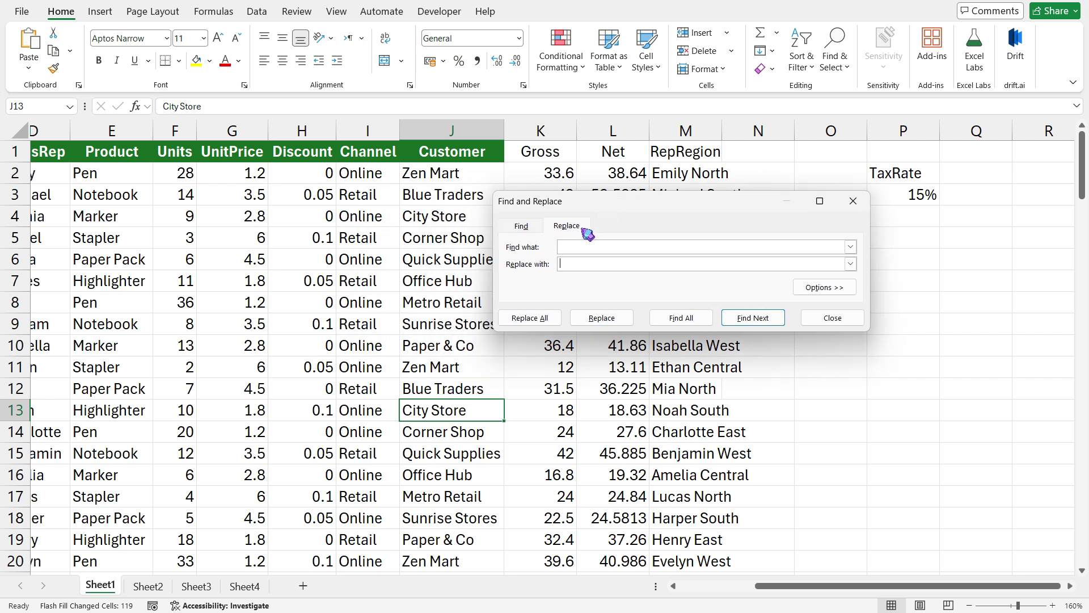
pyautogui.click(361, 176)
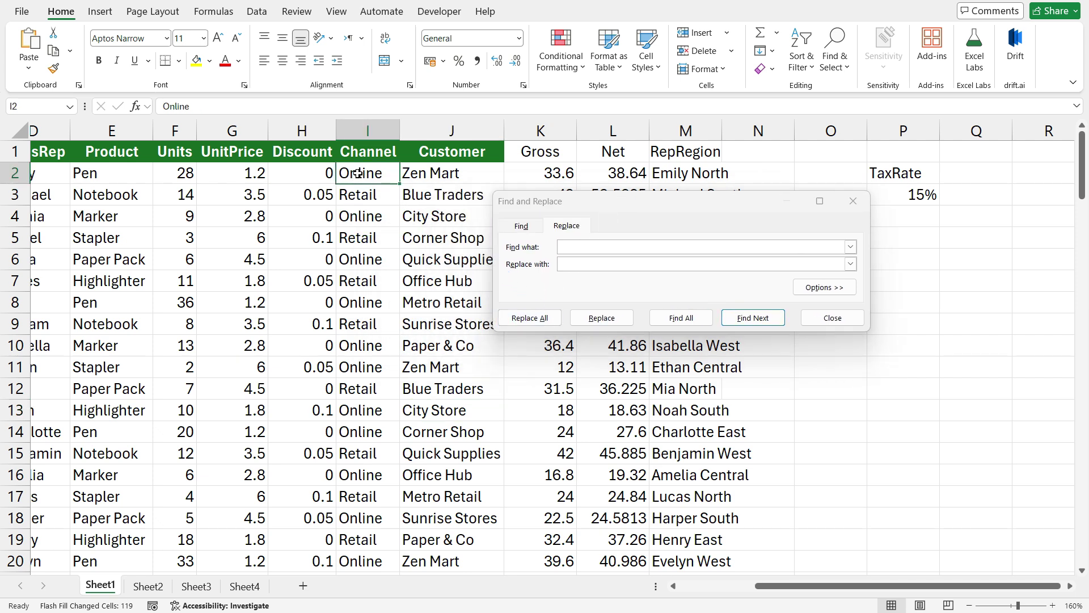
pyautogui.click(571, 245)
pyautogui.write('Online')
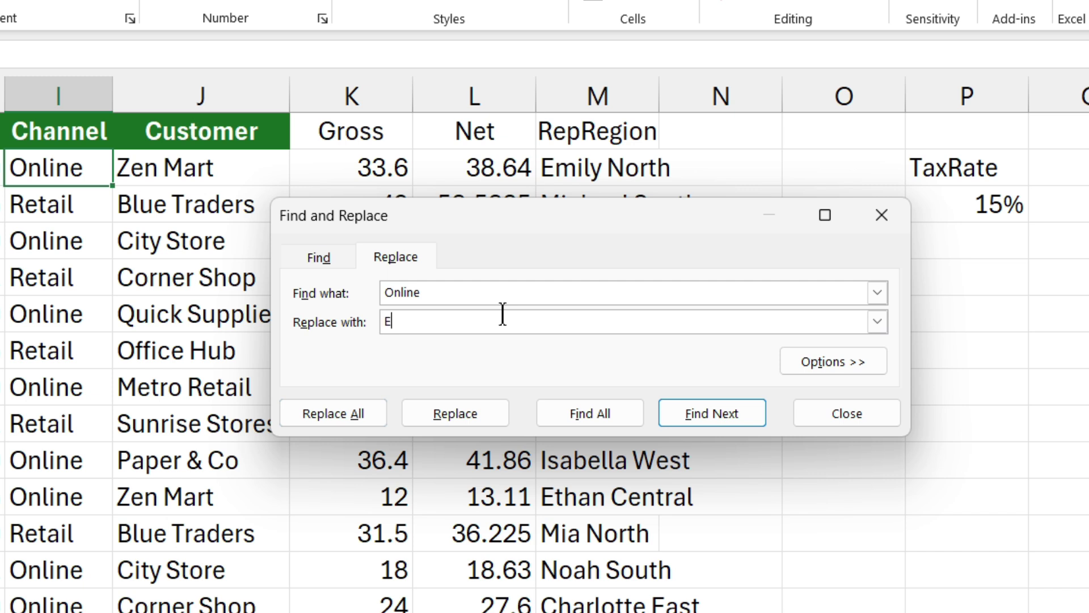
pyautogui.write('com')
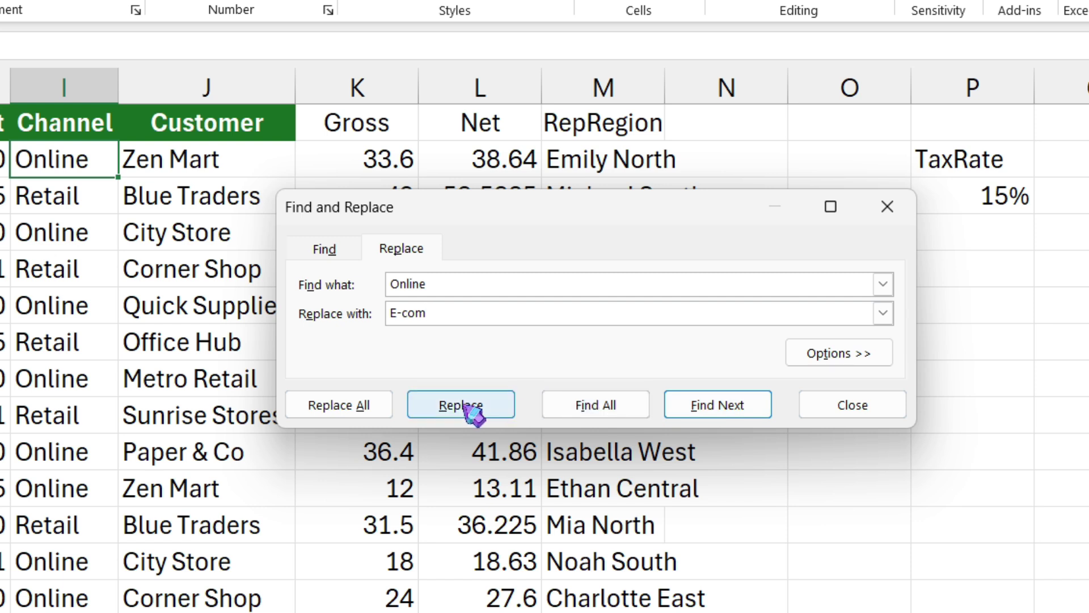
pyautogui.click(604, 318)
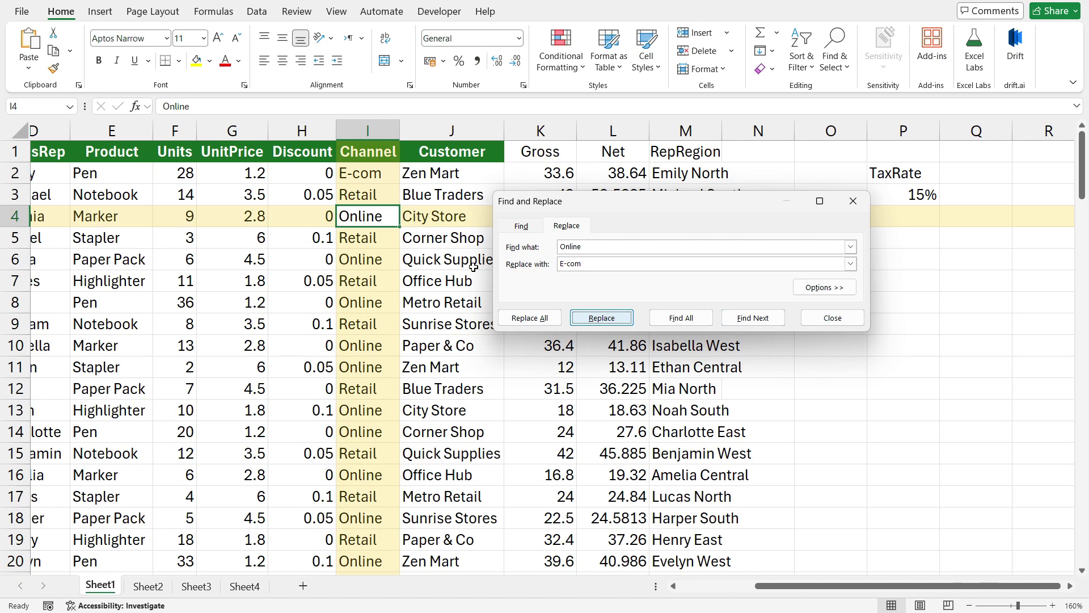
pyautogui.click(604, 319)
pyautogui.click(530, 319)
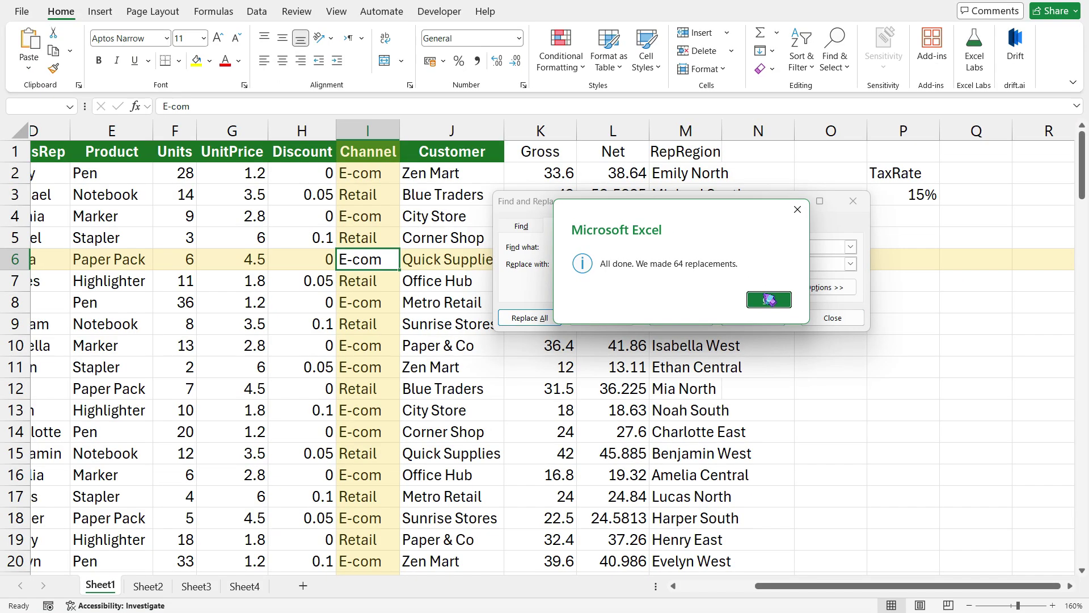
pyautogui.click(769, 299)
pyautogui.click(847, 318)
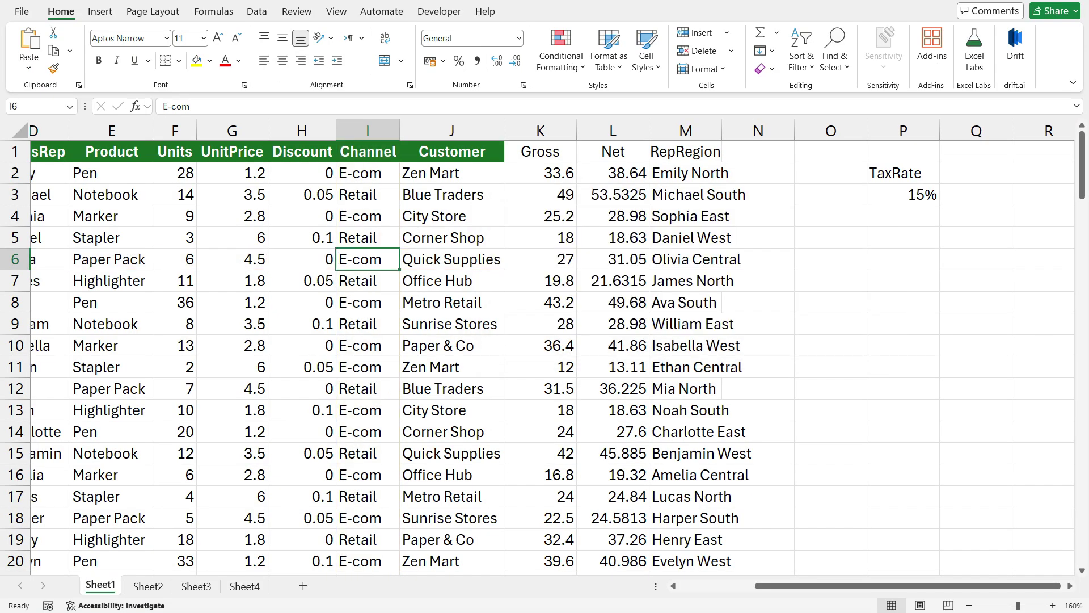
# Step: Copy the Net column and paste it as values only into column N from N1
pyautogui.click(449, 319)
pyautogui.click(377, 313)
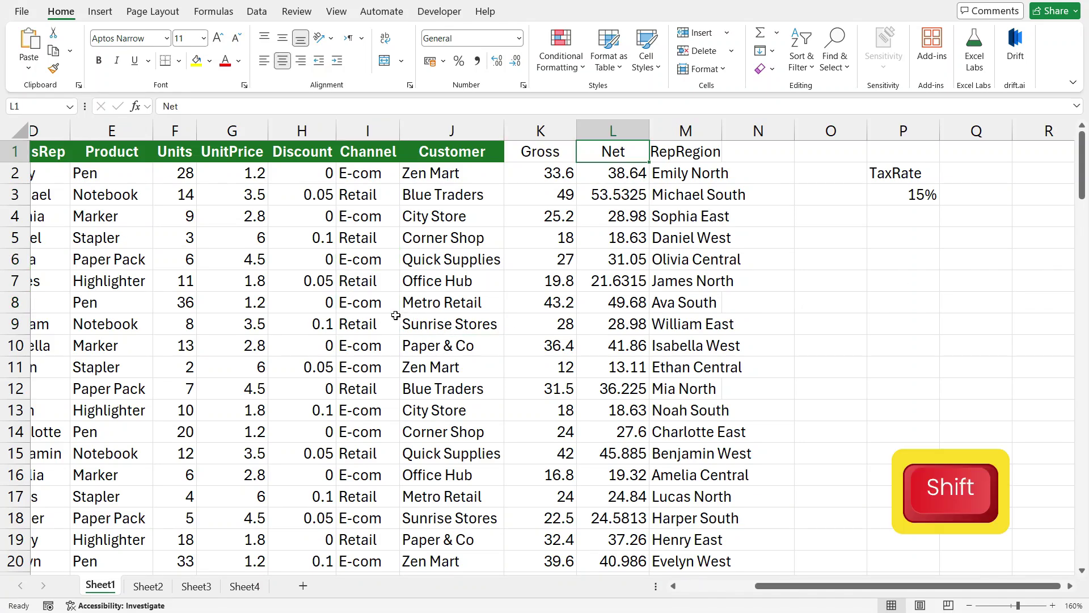
pyautogui.hotkey('ctrl', 'shift', 'Down')
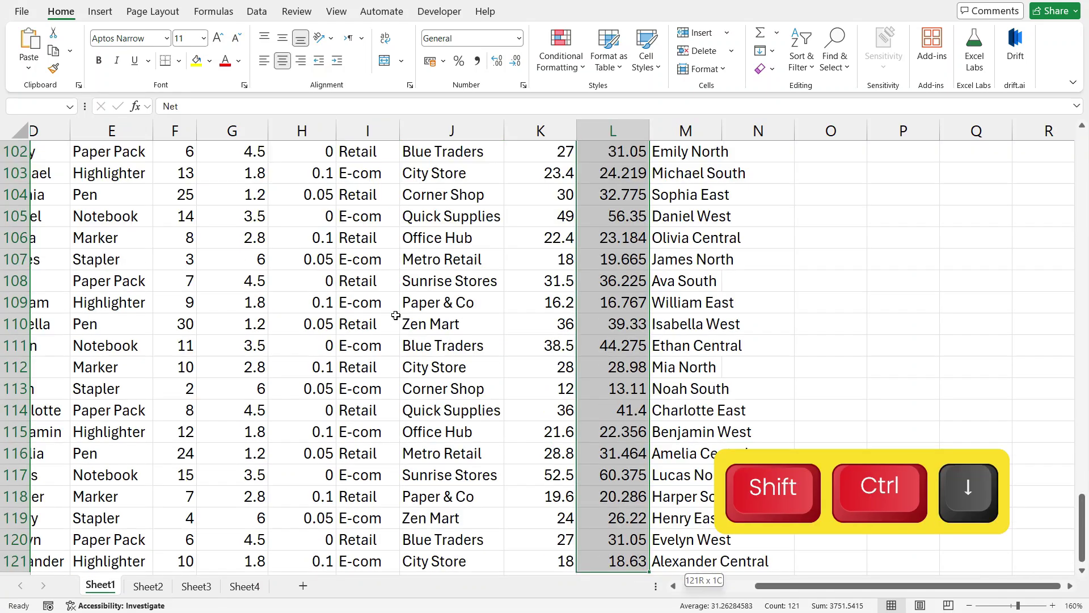
pyautogui.hotkey('ctrl', 'c')
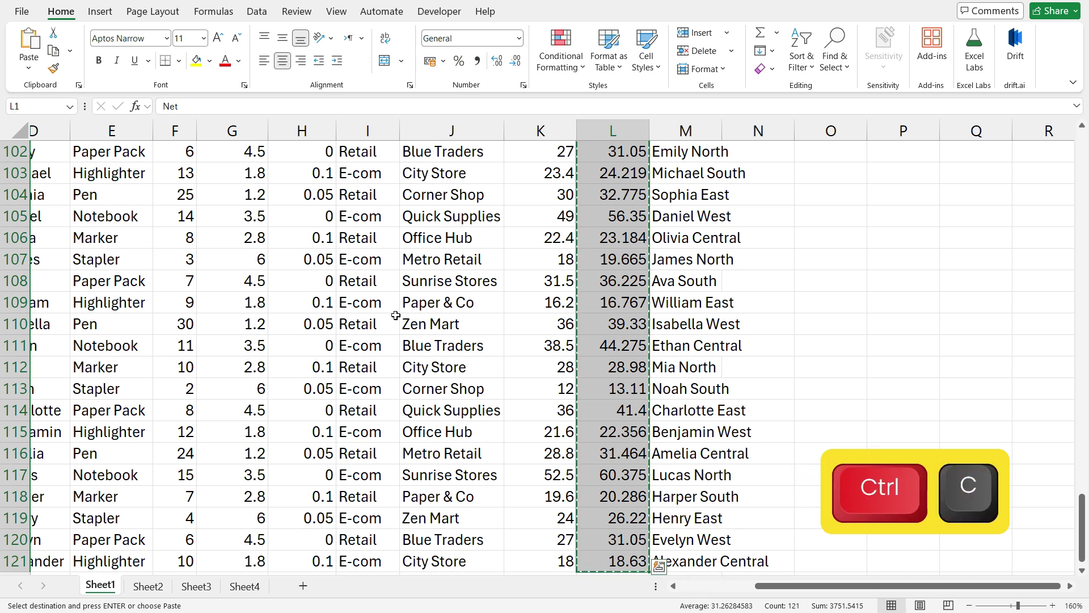
pyautogui.hotkey('ctrl', 'Up')
pyautogui.press('Right')
pyautogui.press('Right')
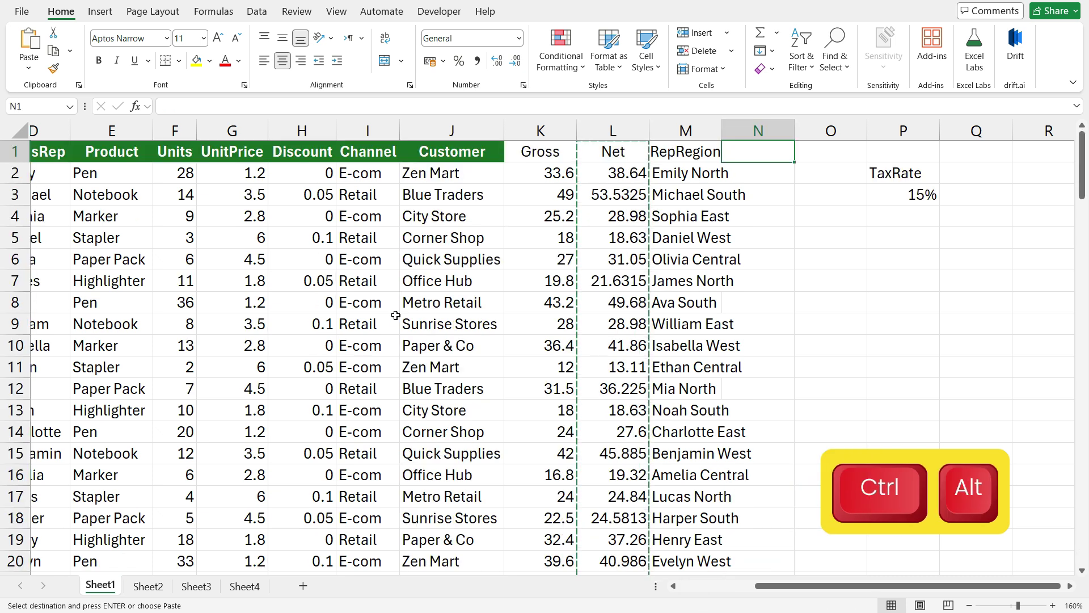
pyautogui.hotkey('ctrl', 'alt', 'v')
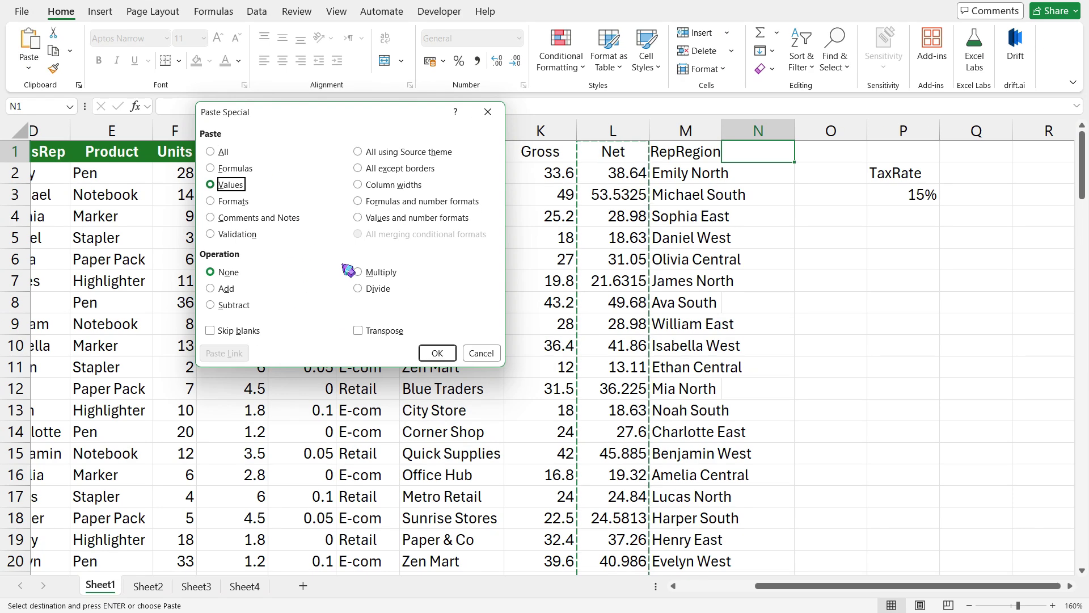
pyautogui.press('Escape')
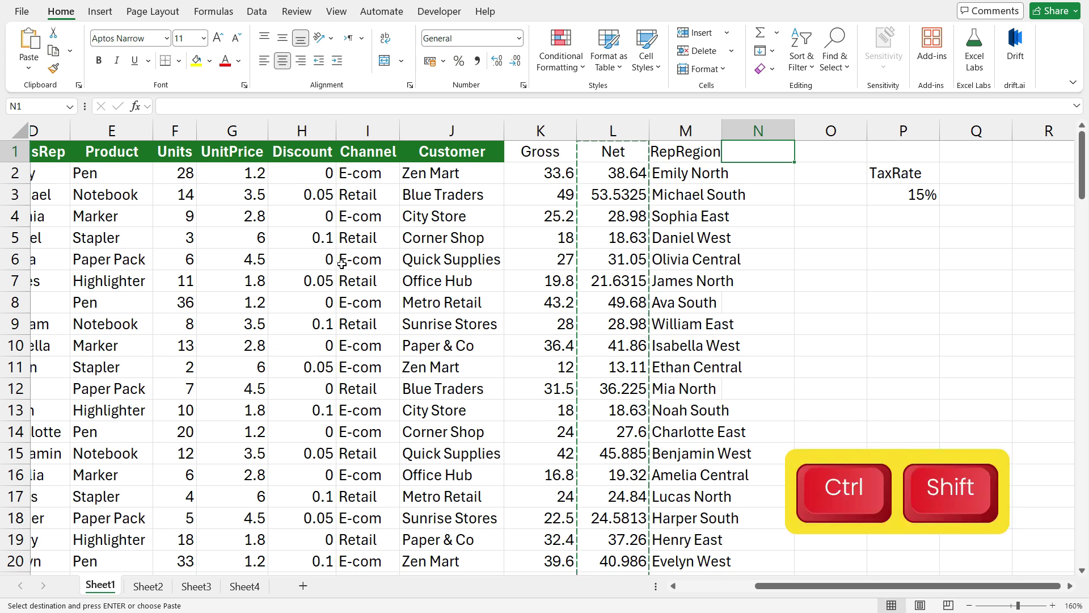
pyautogui.hotkey('ctrl', 'shift', 'v')
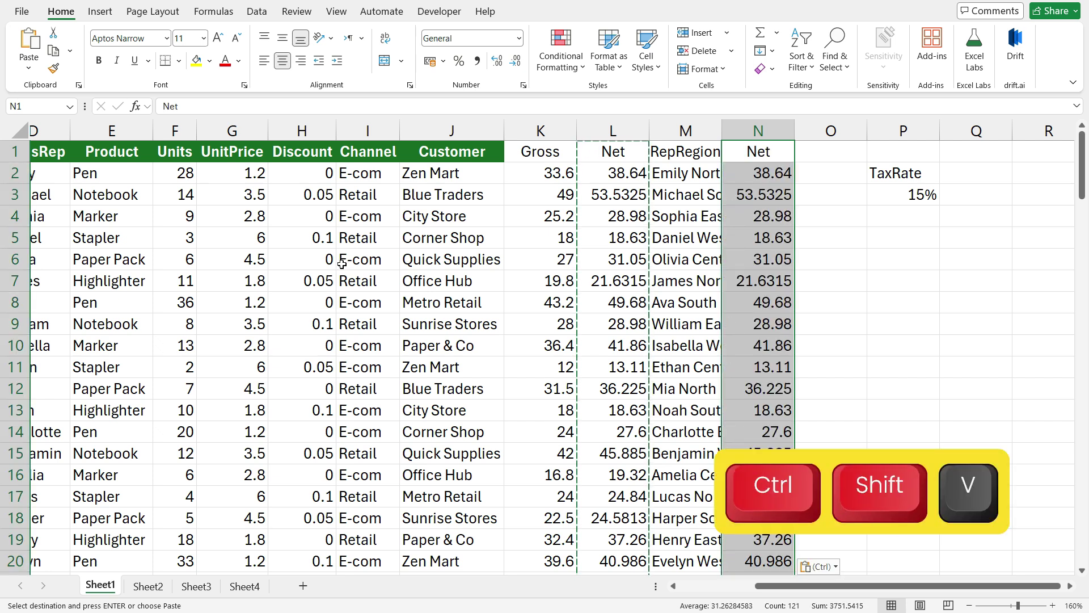
# Step: Select columns F–G (Units, UnitPrice) together with columns K–L (Gross, Net)
pyautogui.click(767, 171)
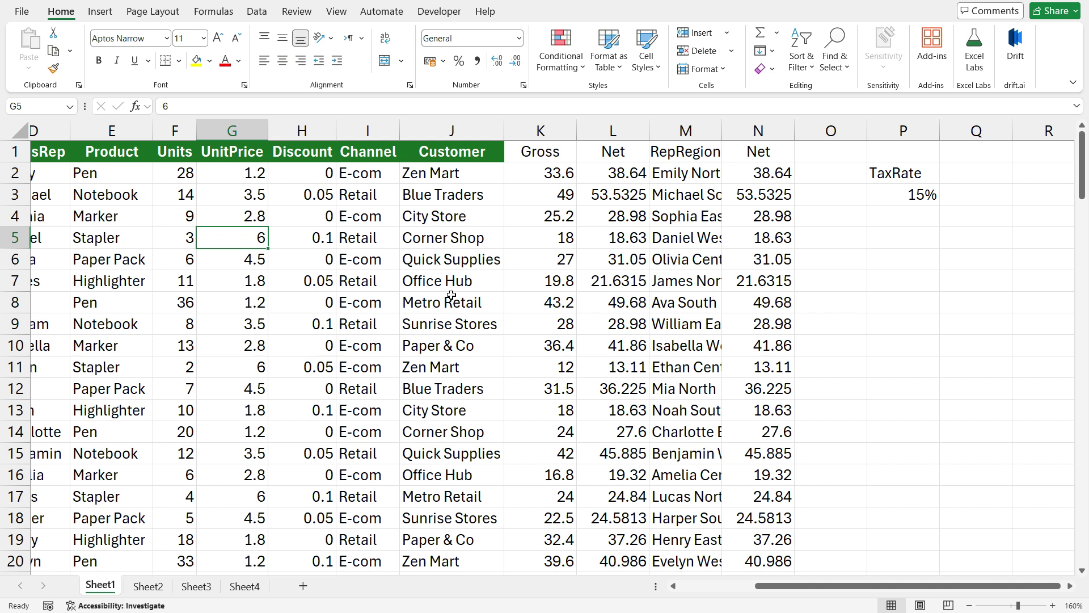
pyautogui.click(176, 131)
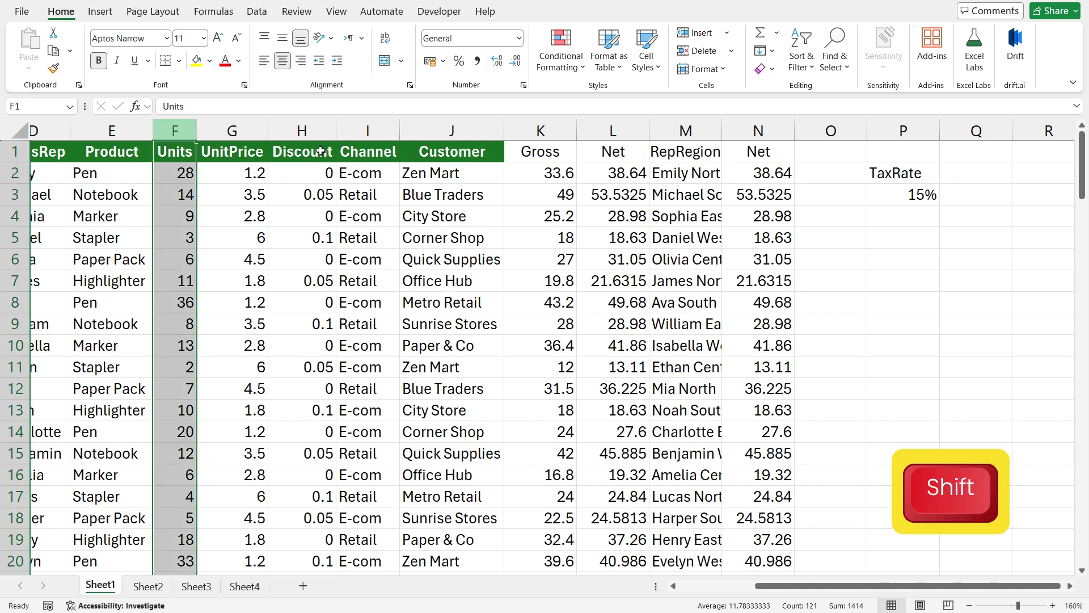
pyautogui.keyDown('shift'); pyautogui.click(606, 131); pyautogui.keyUp('shift')
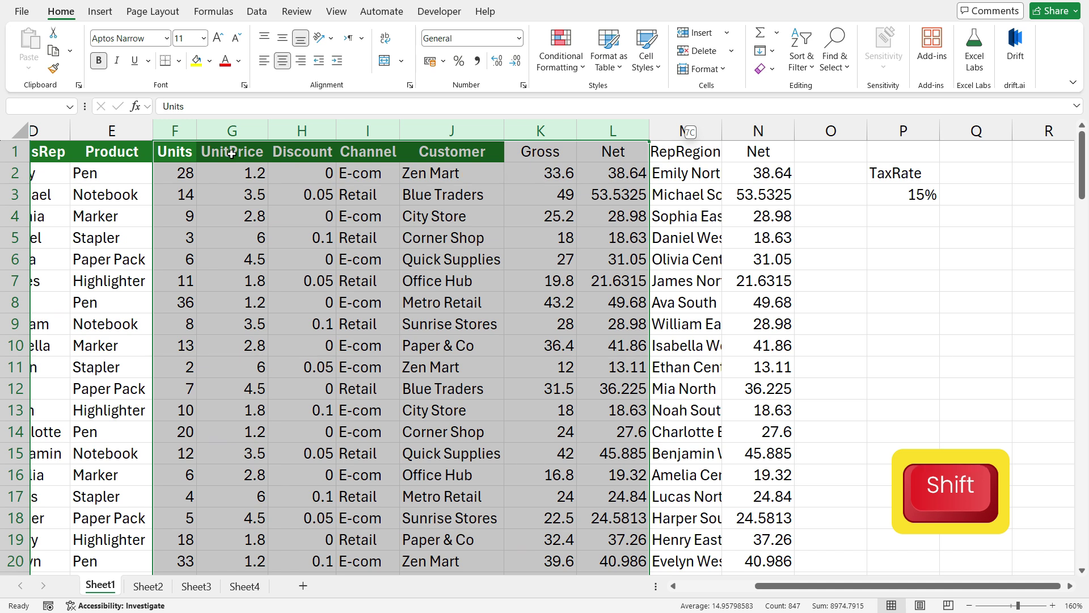
pyautogui.keyDown('shift'); pyautogui.click(177, 131); pyautogui.keyUp('shift')
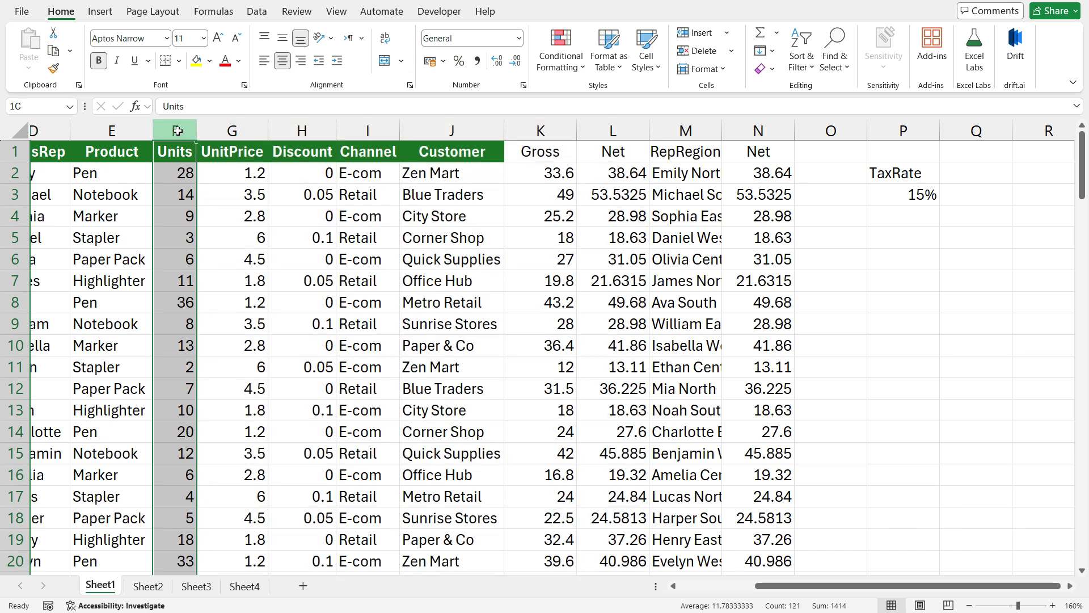
pyautogui.moveTo(177, 131); pyautogui.dragTo(206, 132)
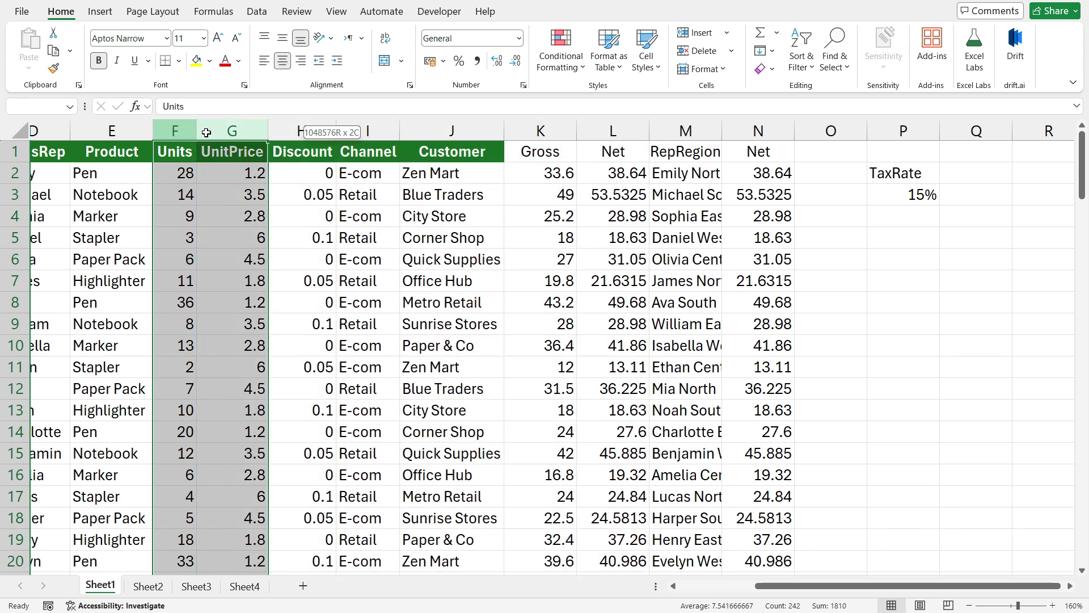
pyautogui.moveTo(206, 132); pyautogui.dragTo(210, 132)
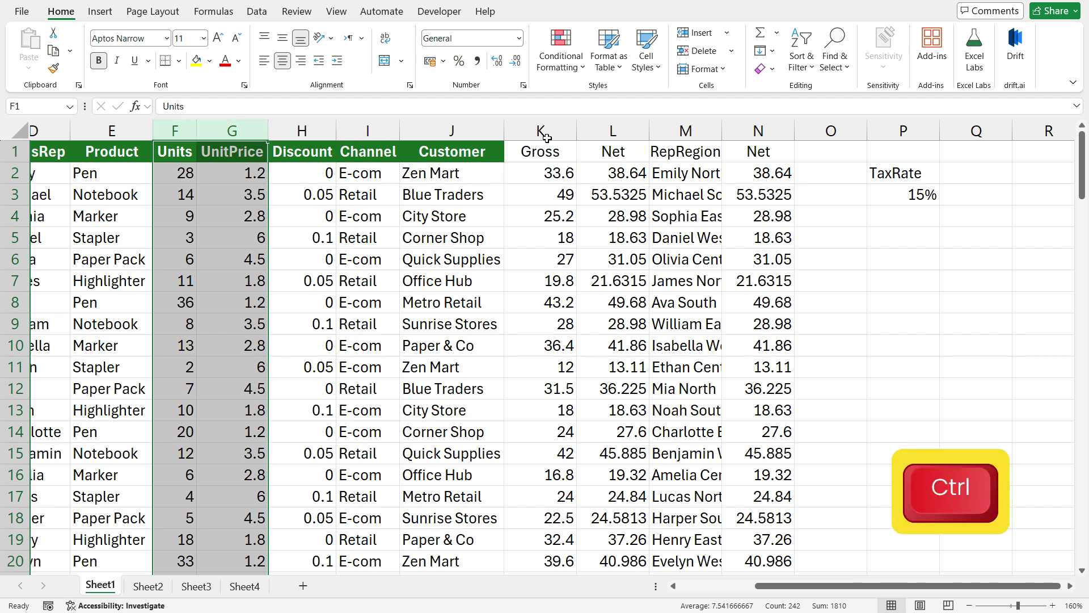
pyautogui.moveTo(555, 132); pyautogui.dragTo(612, 132)
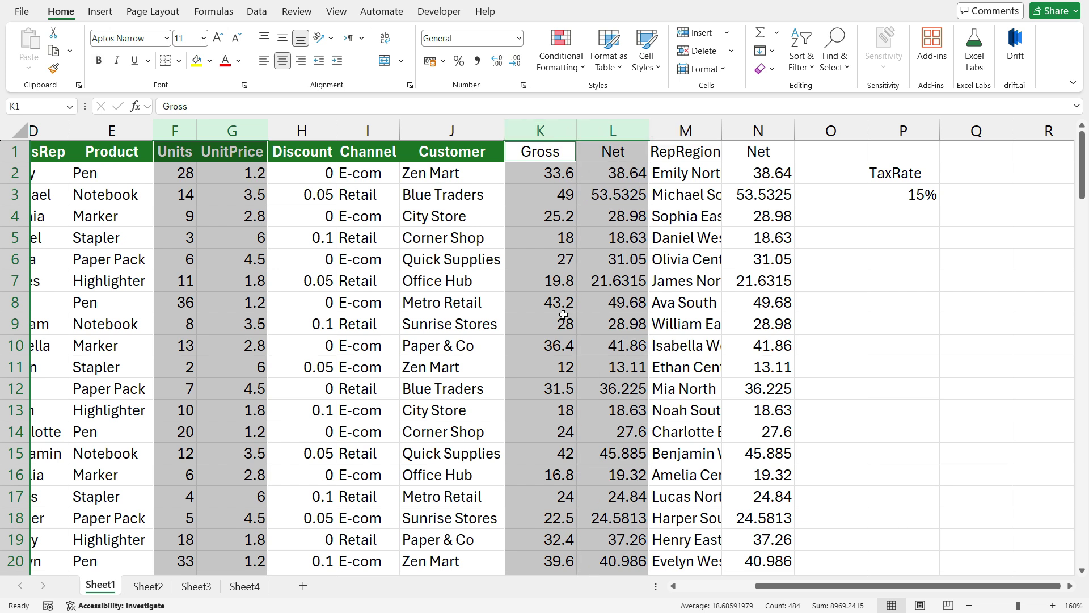
# Step: Apply the Number format with 2 decimal places to the selected columns
pyautogui.hotkey('ctrl', '1')
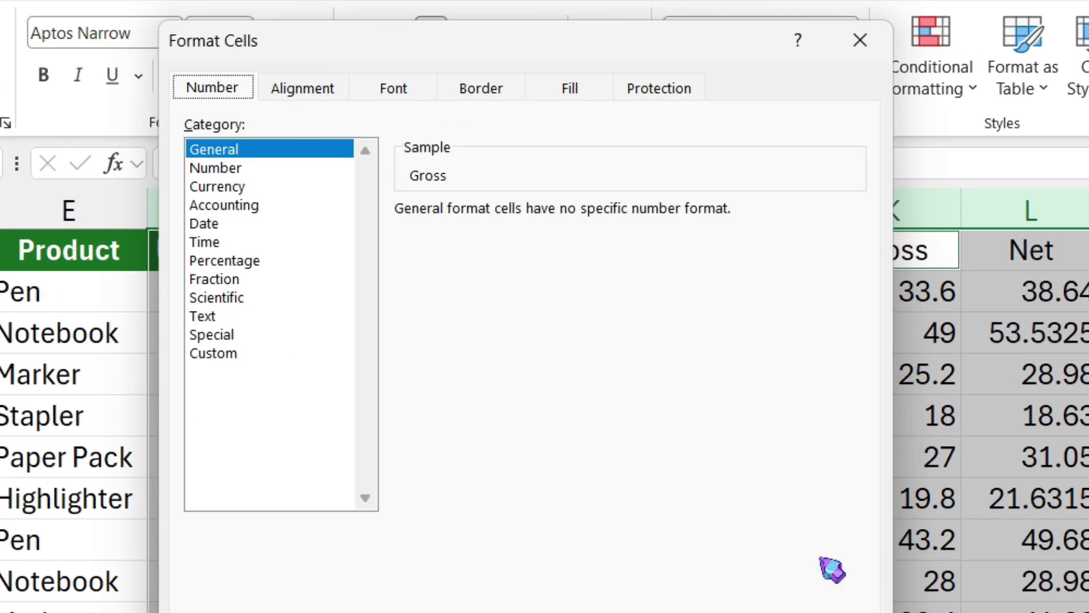
pyautogui.press('Tab')
pyautogui.press('Down')
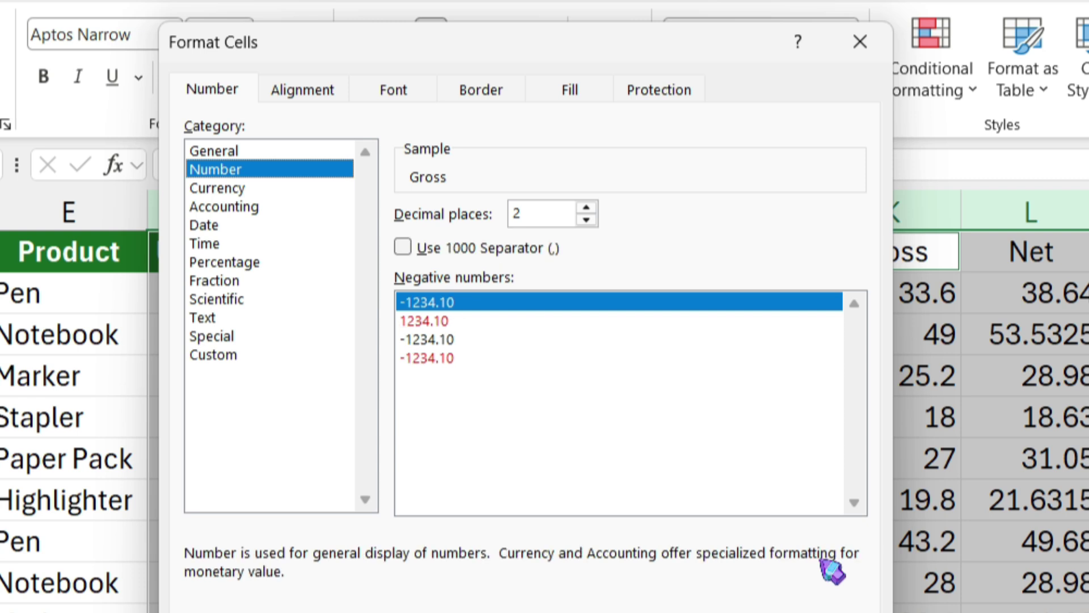
pyautogui.press('Return')
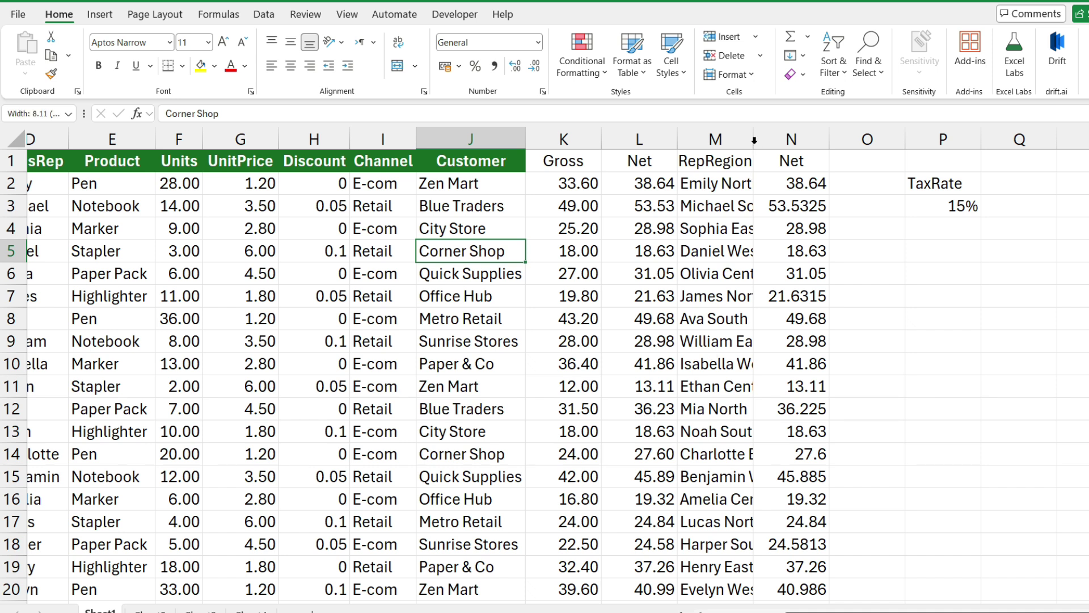
pyautogui.doubleClick(753, 142)
pyautogui.click(714, 184)
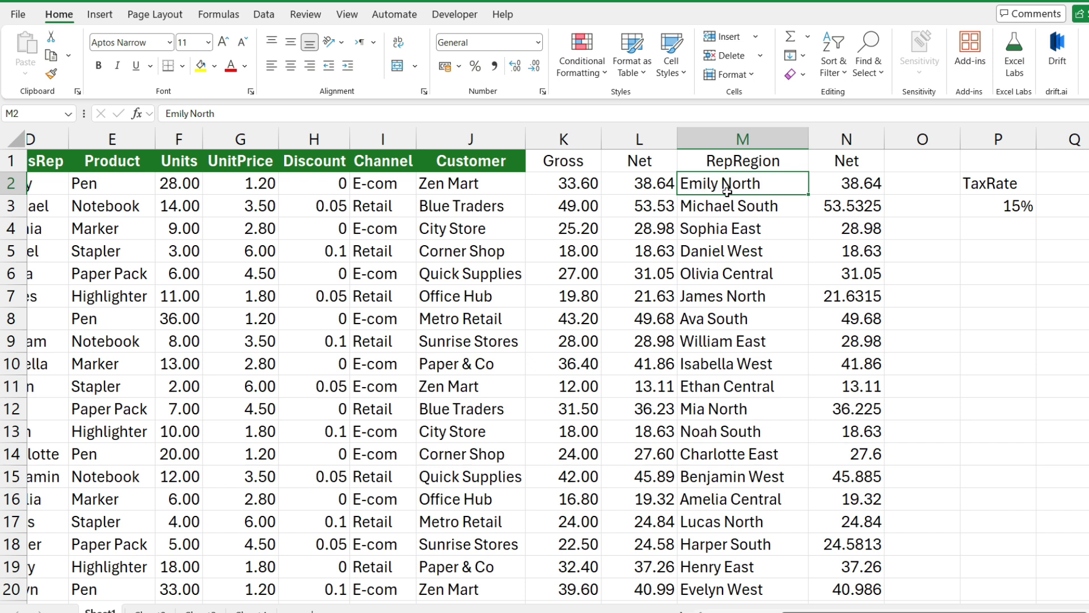
pyautogui.press('F2')
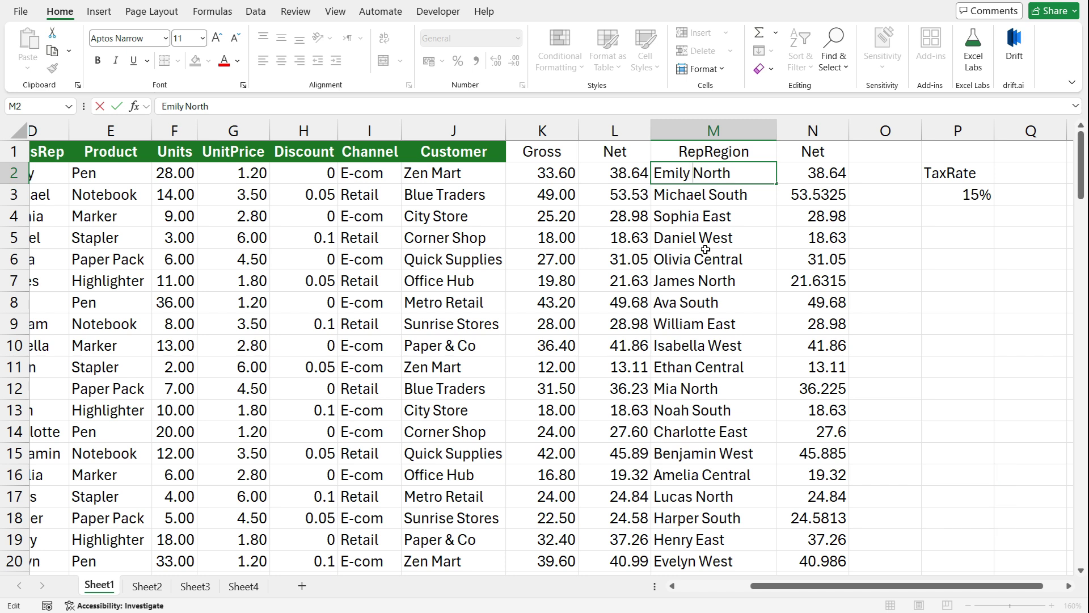
pyautogui.hotkey('alt', 'Return')
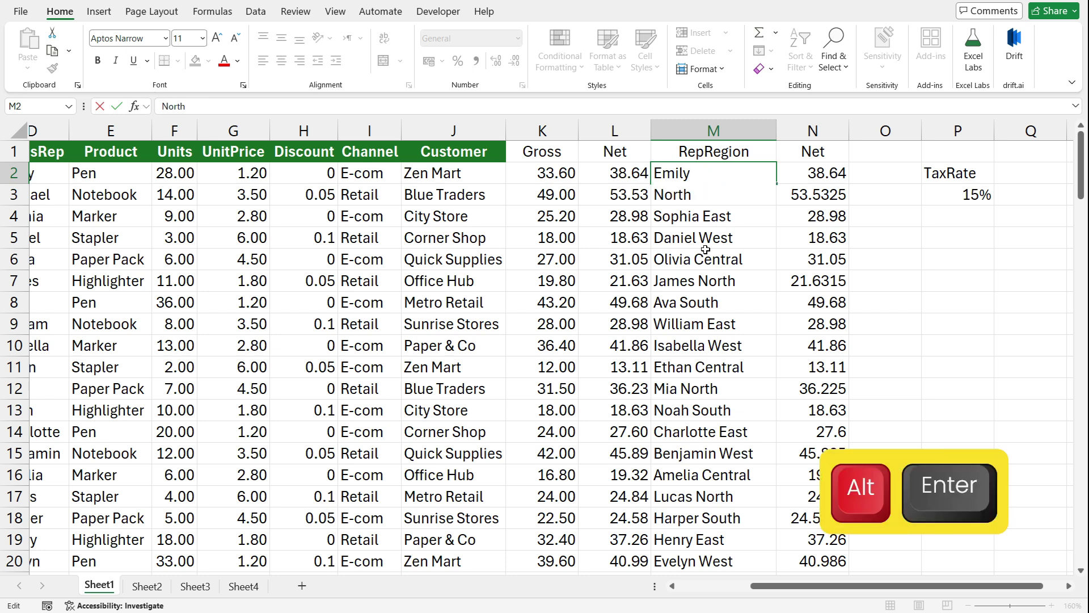
pyautogui.press('Return')
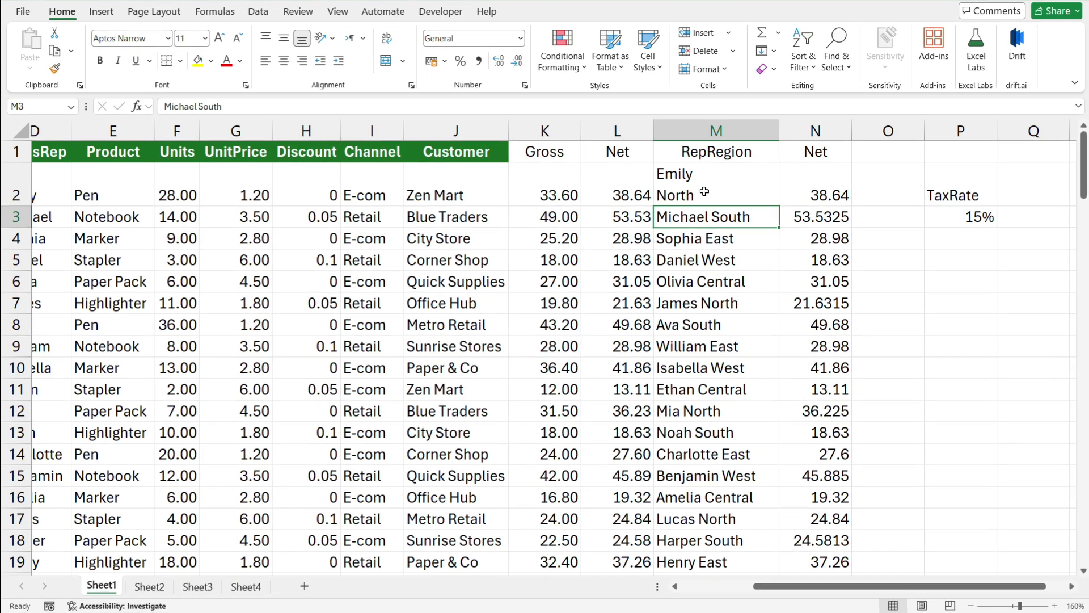
# Step: Make the Units values 28.00 and 14.00 bold
pyautogui.click(701, 177)
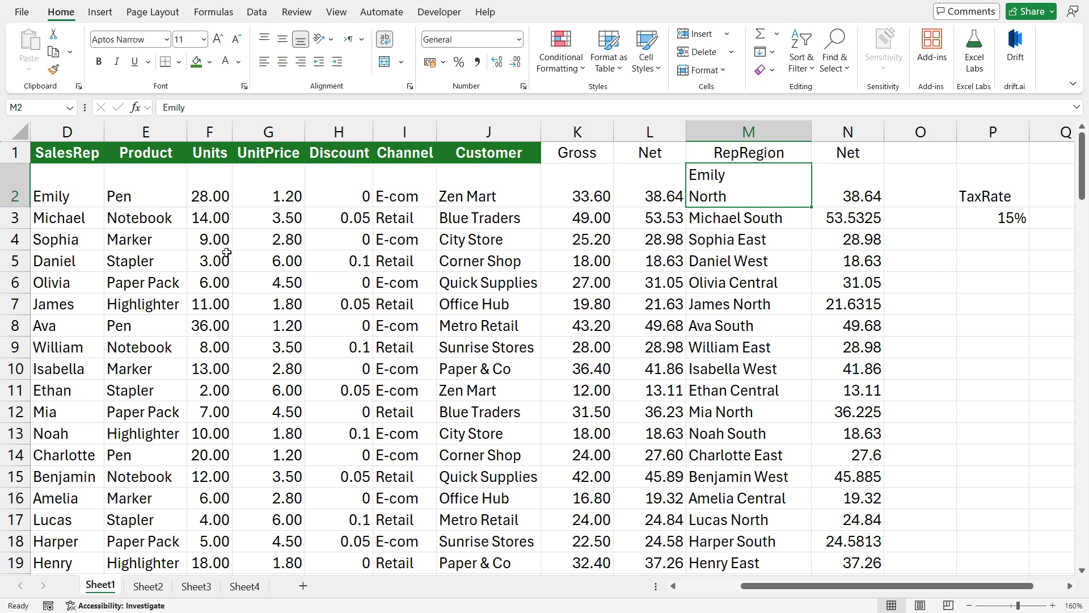
pyautogui.click(207, 199)
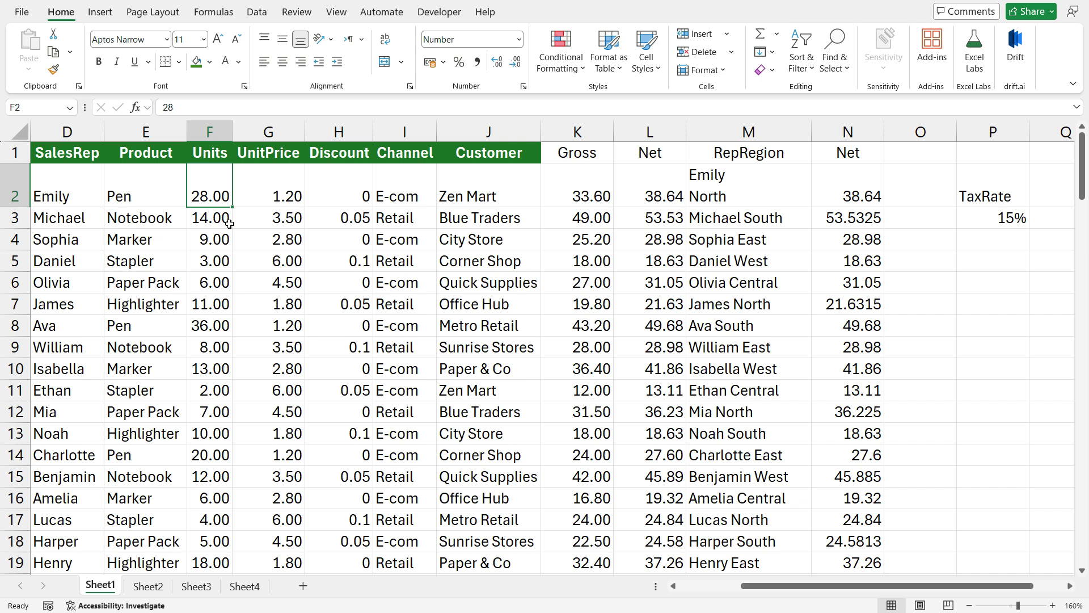
pyautogui.hotkey('ctrl', 'b')
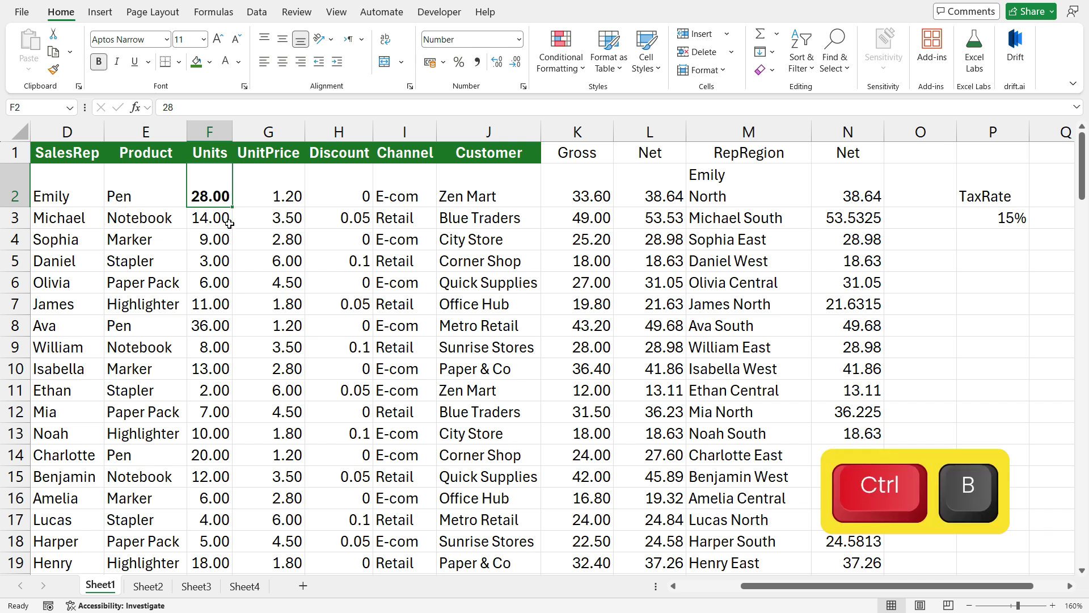
pyautogui.click(229, 224)
pyautogui.press('F4')
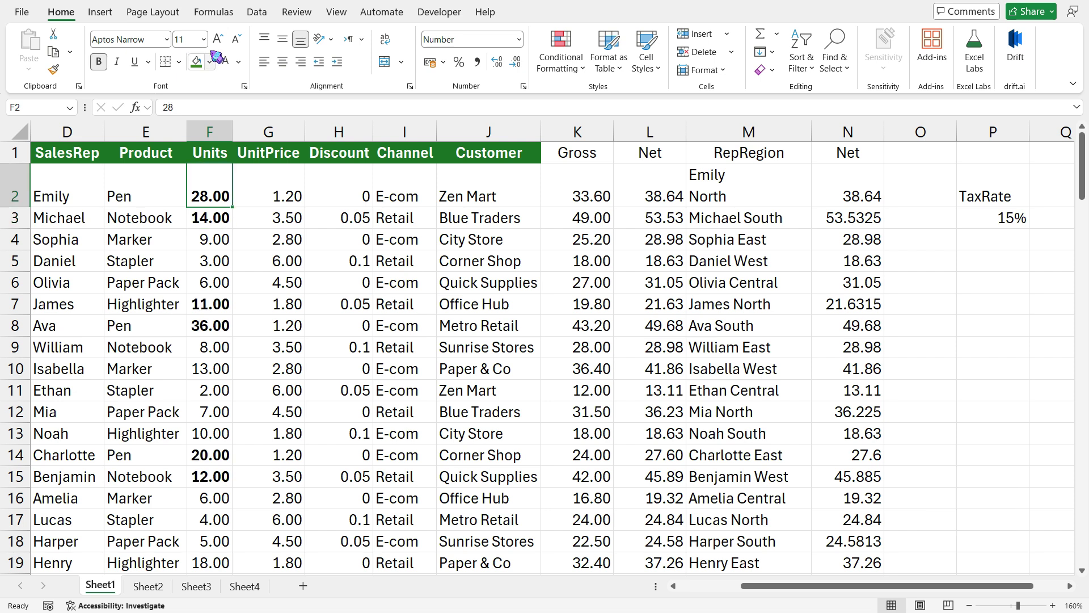
# Step: Give the Units values 28.00, 14.00 and 11.00 a yellow fill
pyautogui.click(210, 61)
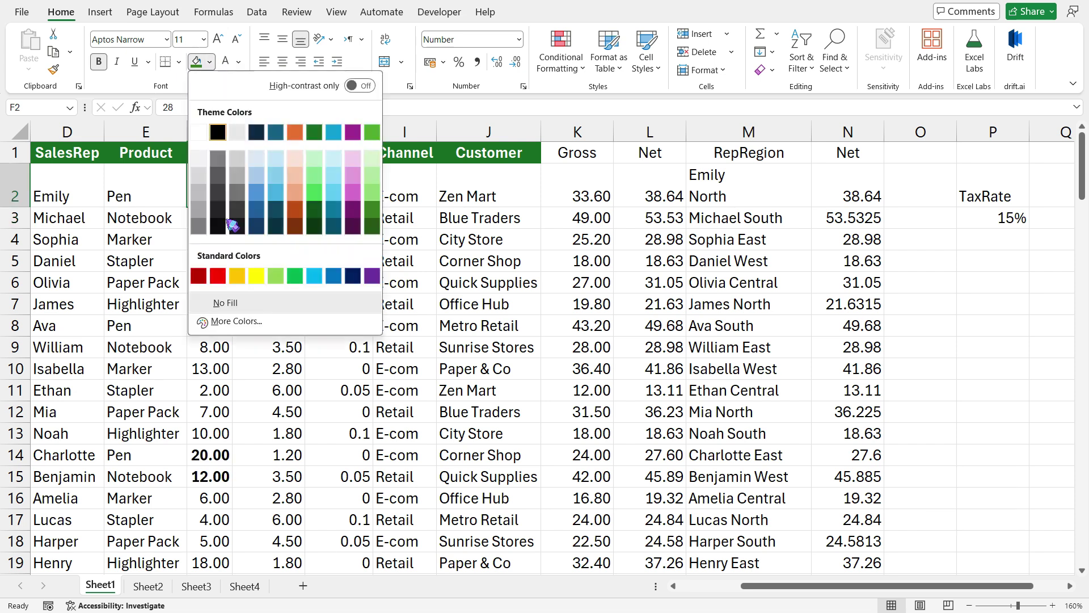
pyautogui.click(256, 280)
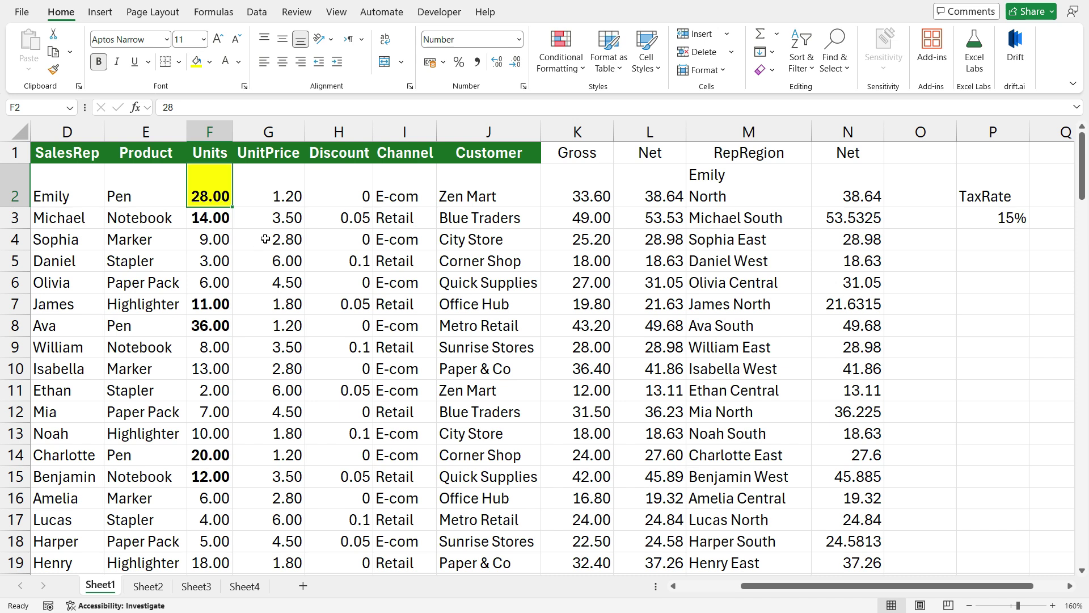
pyautogui.press('Down')
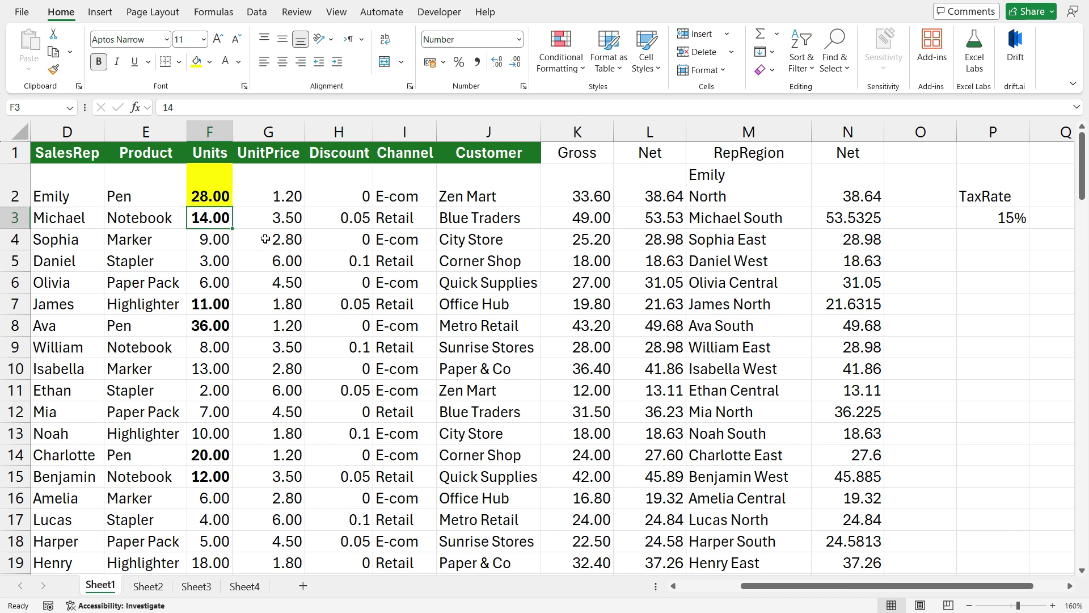
pyautogui.press('F4')
pyautogui.press('Down')
pyautogui.press('Down')
pyautogui.press('Down')
pyautogui.press('Down')
pyautogui.press('F4')
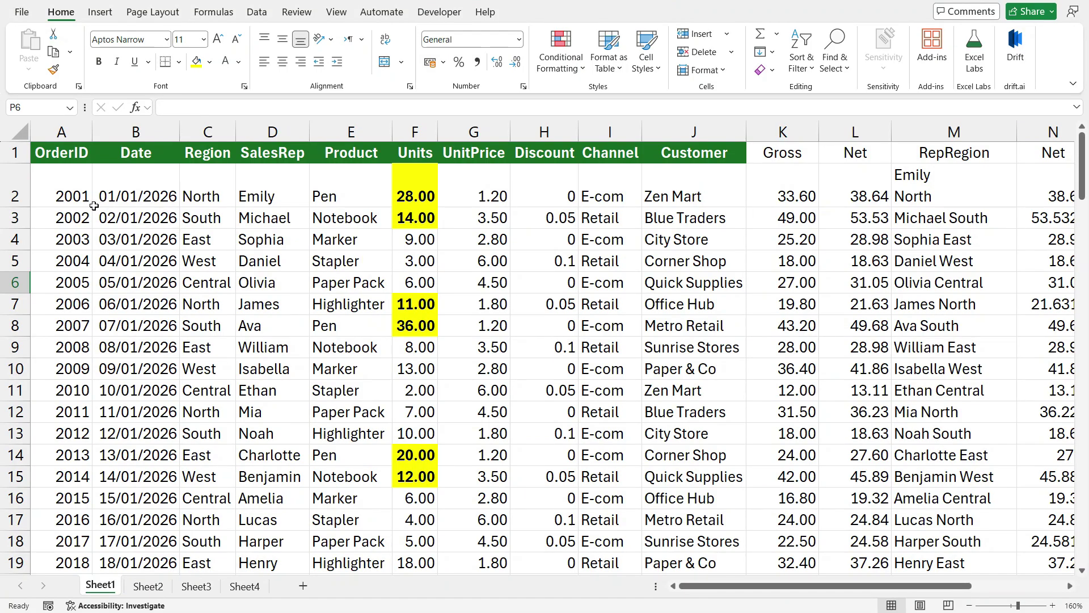
# Step: Check the magnification settings without changes and scroll through the sheet
pyautogui.click(264, 261)
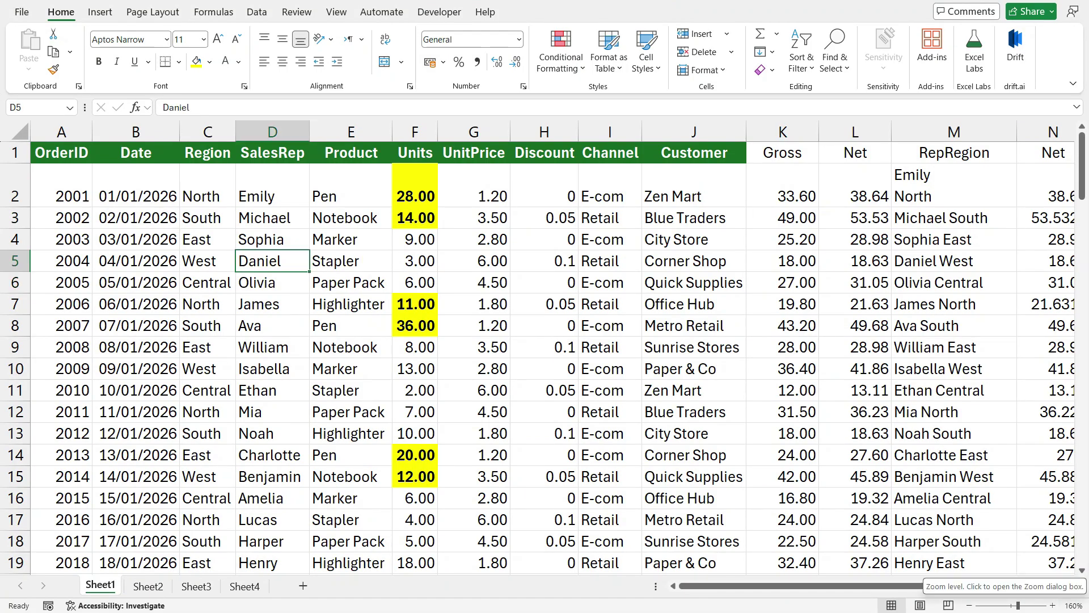
pyautogui.click(1072, 606)
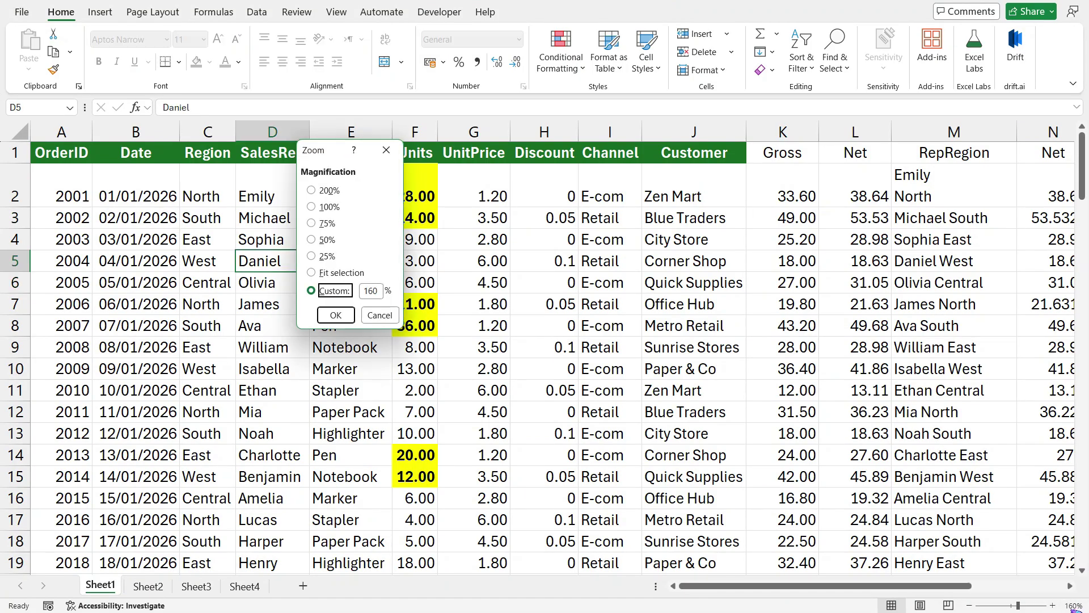
pyautogui.press('Escape')
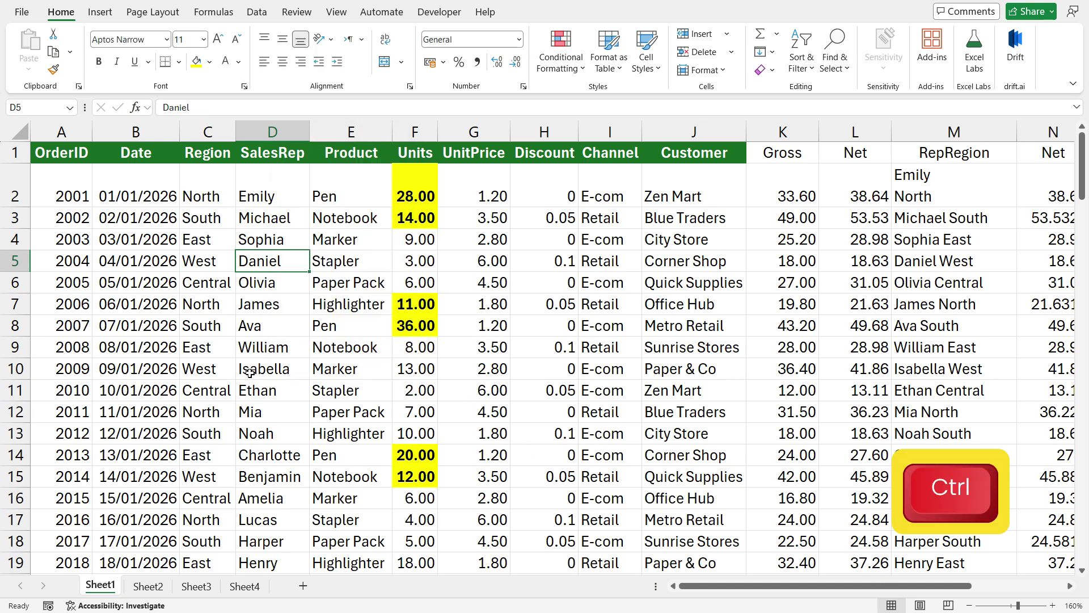
pyautogui.scroll(-6, 278, 362)
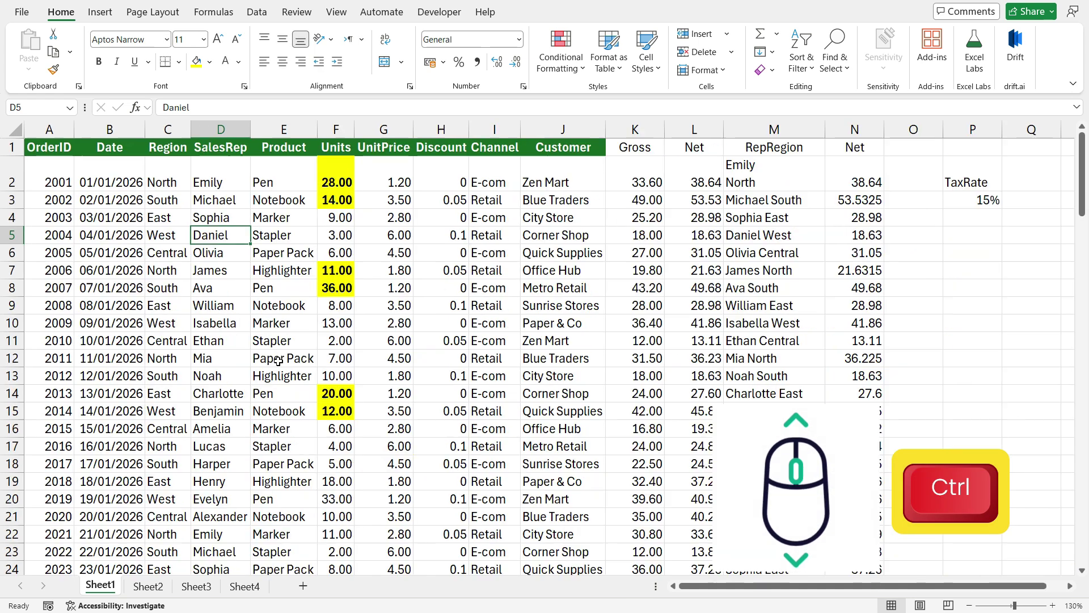
pyautogui.scroll(1, 279, 362)
pyautogui.scroll(1, 280, 362)
pyautogui.scroll(2, 279, 361)
pyautogui.scroll(1, 279, 359)
pyautogui.scroll(1, 279, 358)
pyautogui.scroll(2, 279, 358)
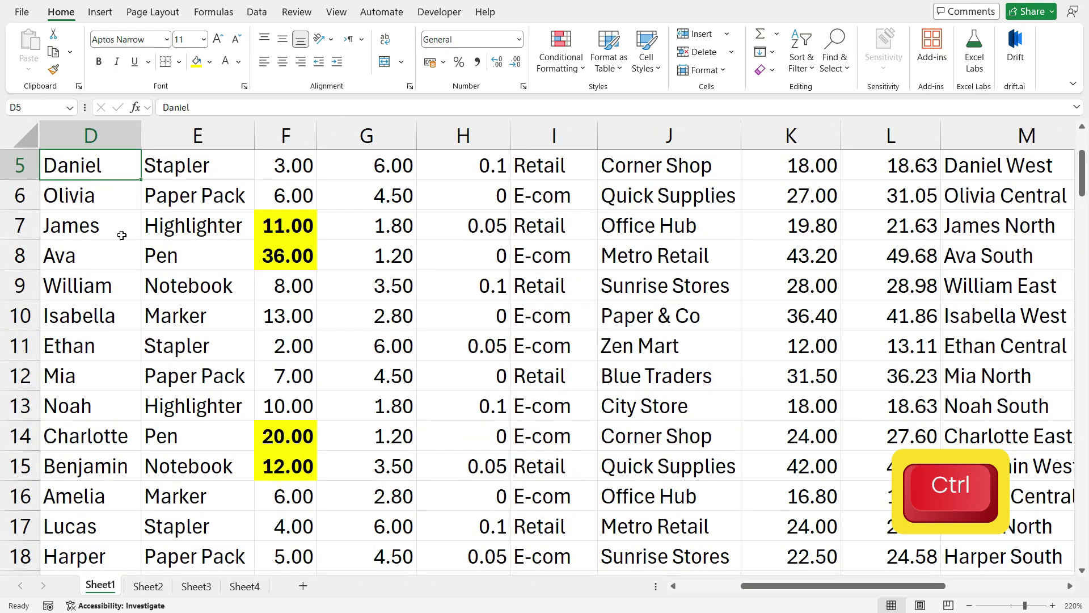
pyautogui.scroll(-3, 132, 199)
pyautogui.scroll(-3, 132, 199)
# Step: Select the 09/01/2026 date, then undo and redo the last change
pyautogui.click(99, 322)
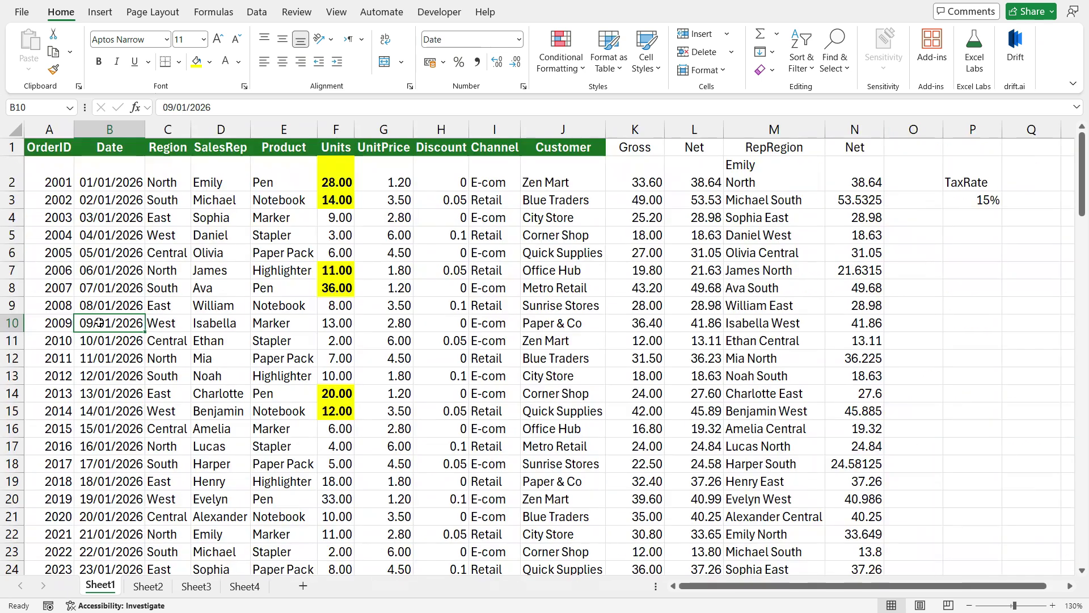
pyautogui.hotkey('ctrl', 'z')
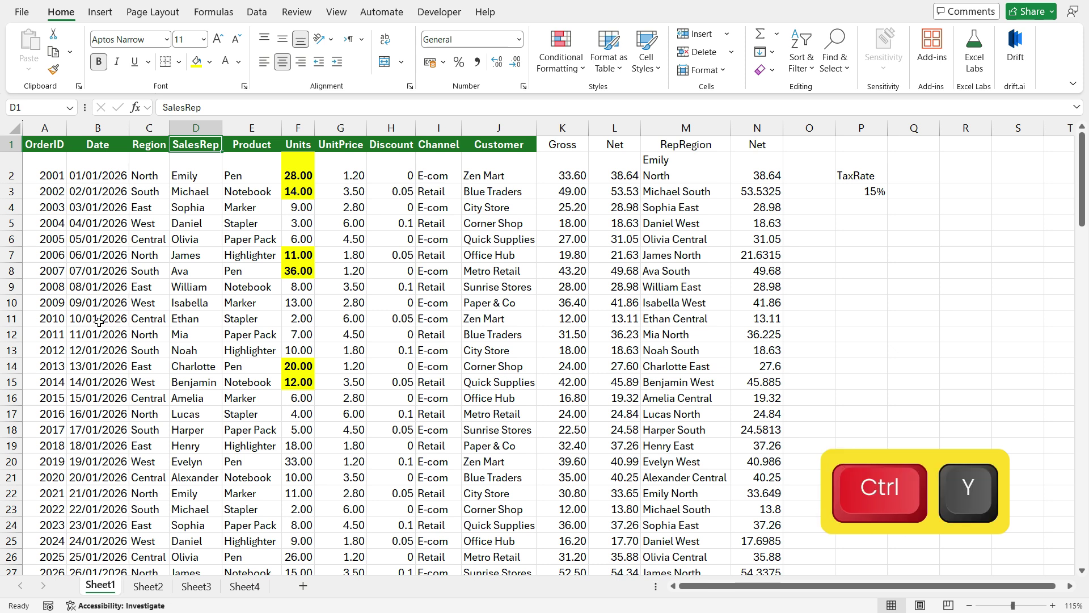
pyautogui.hotkey('ctrl', 'y')
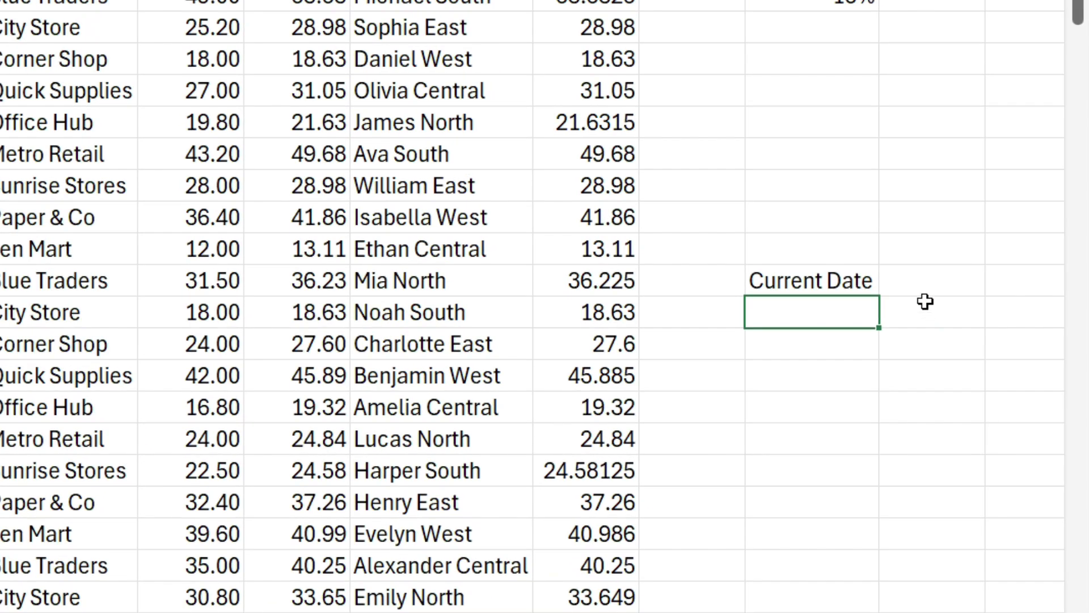
# Step: Stamp today's date (08/01/2026) in Q12 and the current time (01:23) beside Current Time
pyautogui.click(924, 284)
pyautogui.hotkey('ctrl', ';')
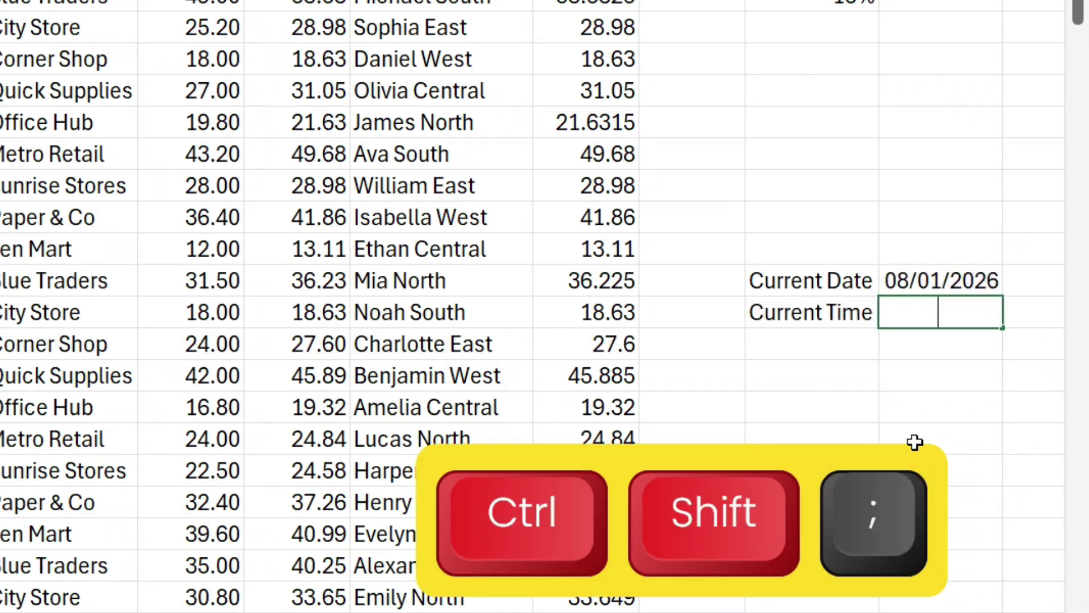
pyautogui.hotkey('ctrl', 'shift', ';')
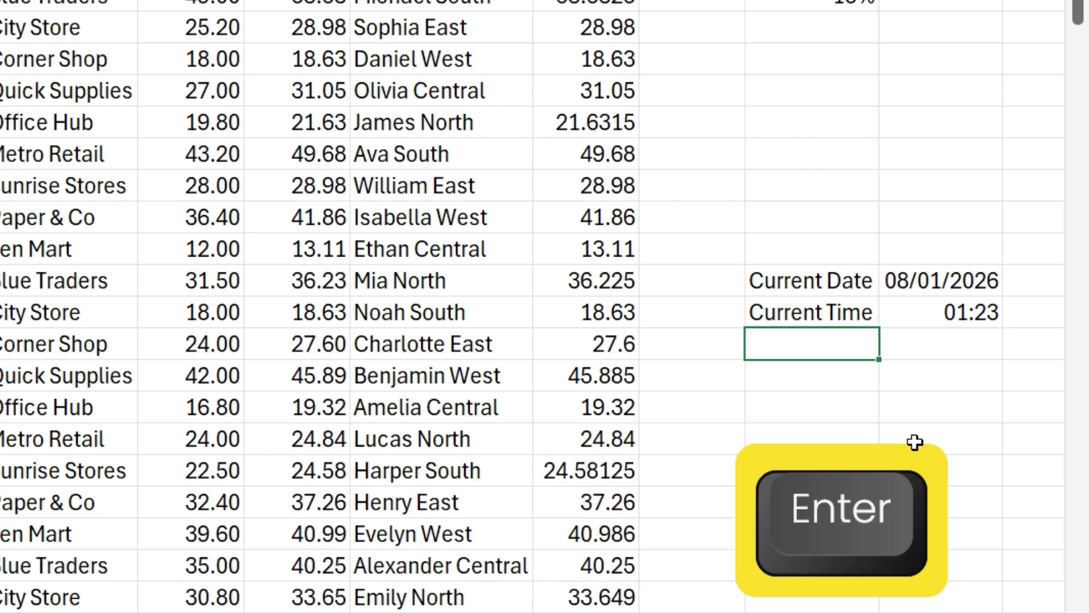